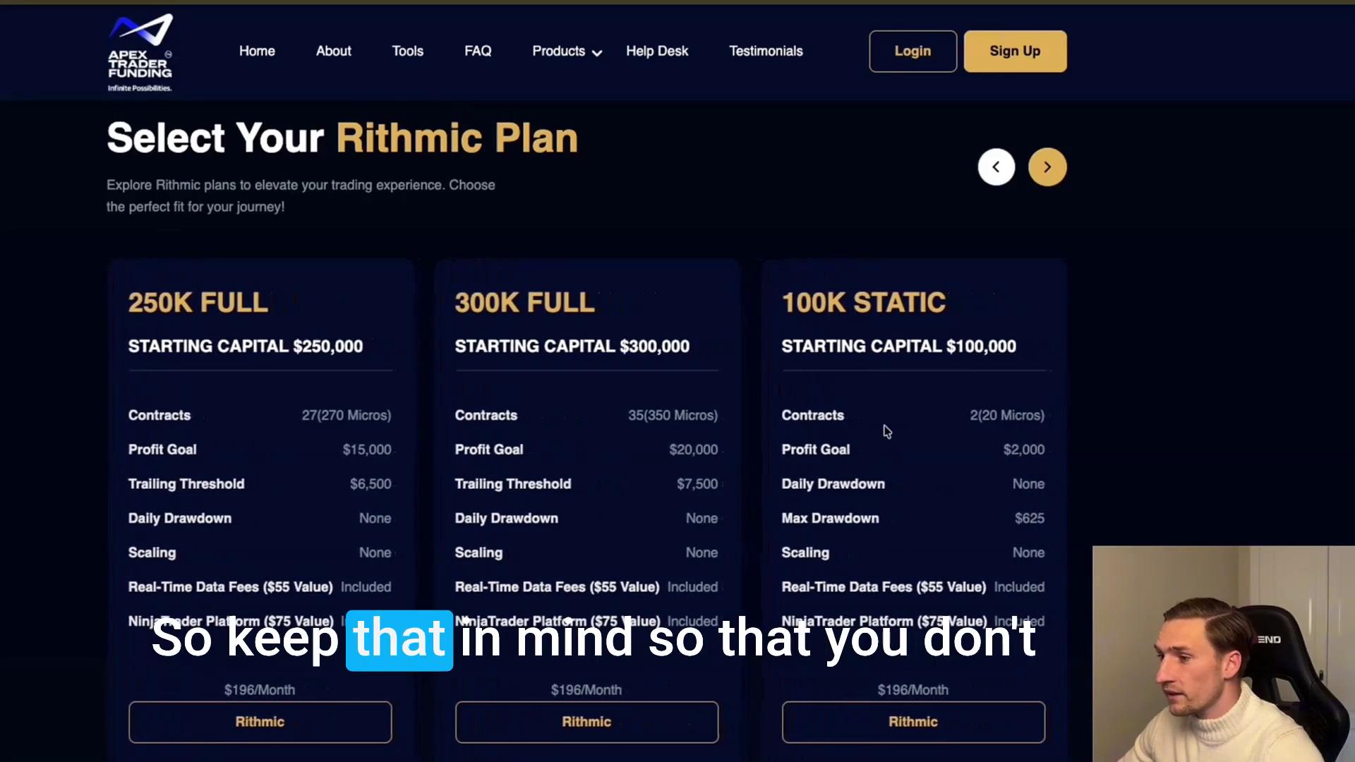
Scroll through the R|Trader Pro login screenshot showing Selective Load and Market Data marked Off
{"action": "scroll", "coordinate": [605, 429], "scroll_direction": "up", "scroll_amount": 2}
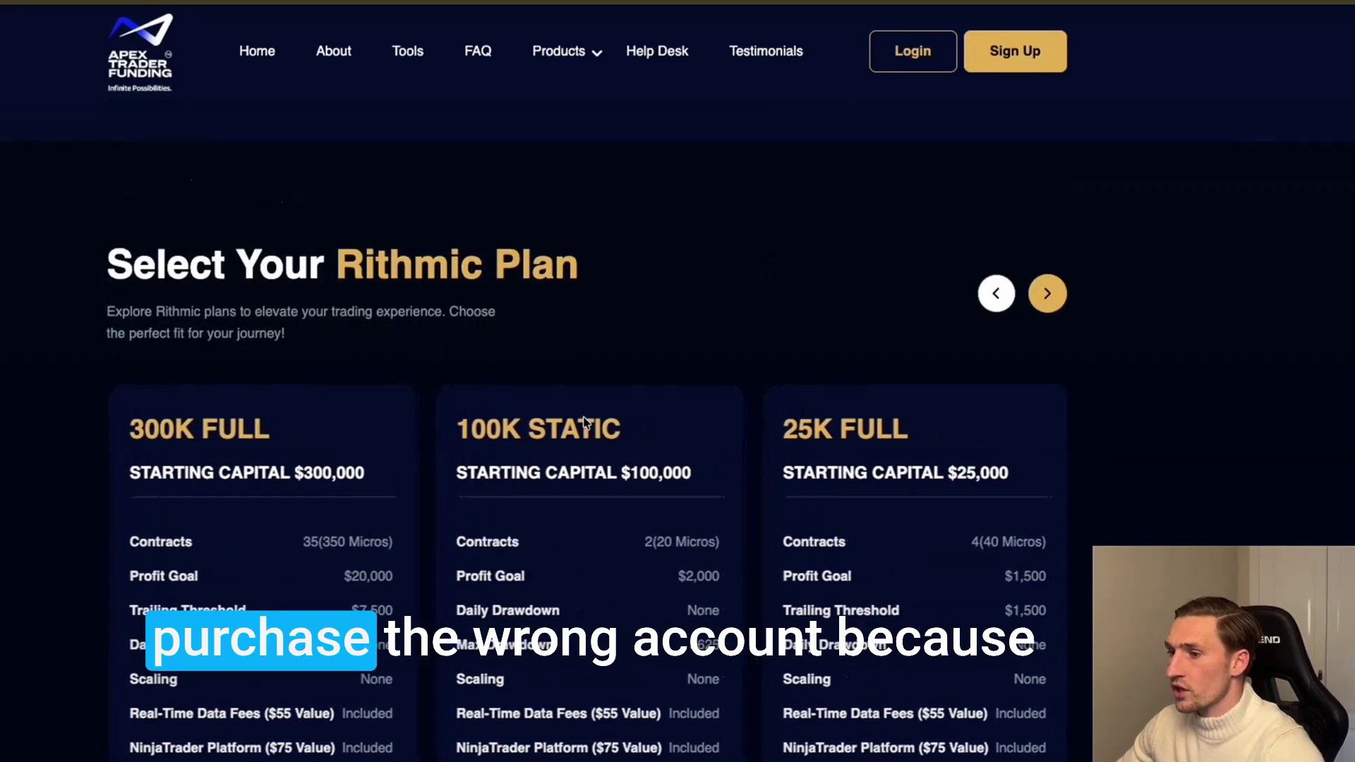
{"action": "scroll", "coordinate": [577, 408], "scroll_direction": "up", "scroll_amount": 1}
{"action": "scroll", "coordinate": [576, 404], "scroll_direction": "up", "scroll_amount": 2}
{"action": "scroll", "coordinate": [579, 385], "scroll_direction": "down", "scroll_amount": 4}
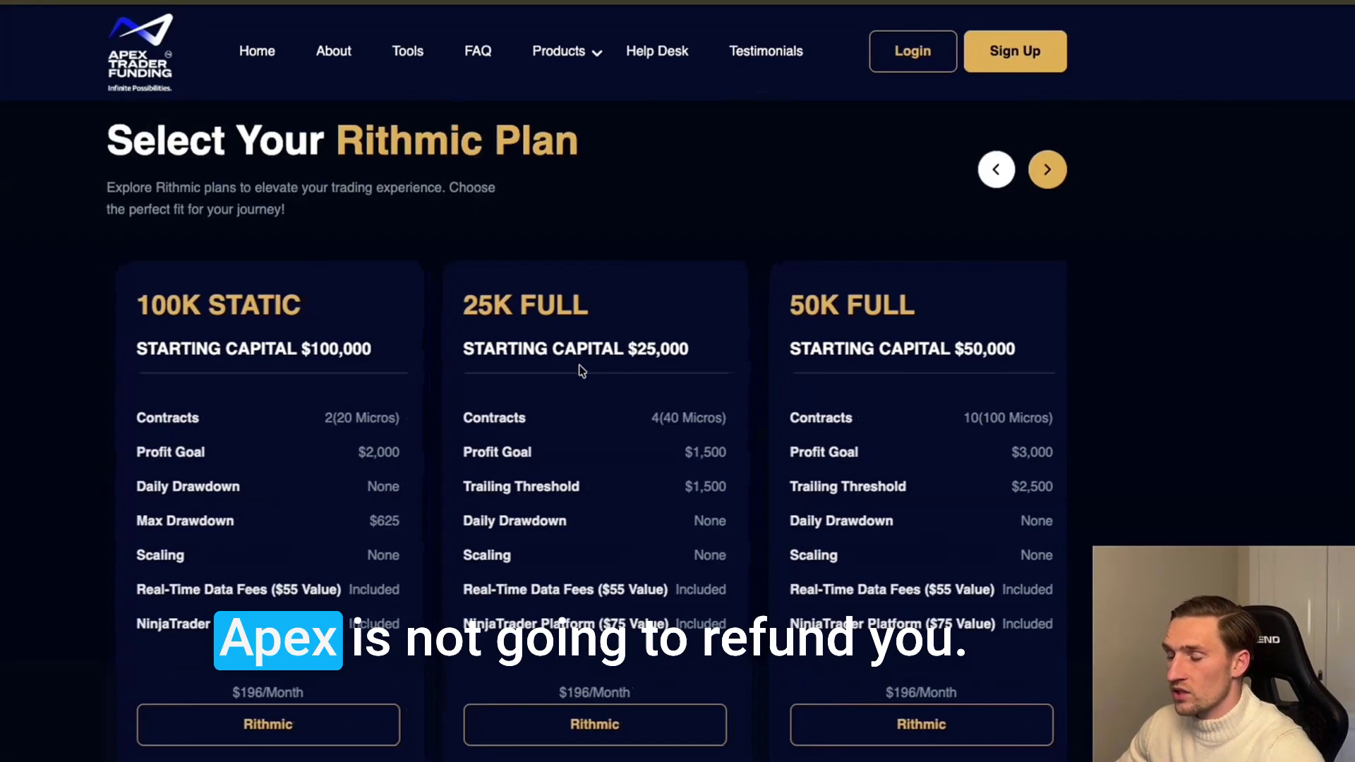
{"action": "scroll", "coordinate": [566, 372], "scroll_direction": "down", "scroll_amount": 1}
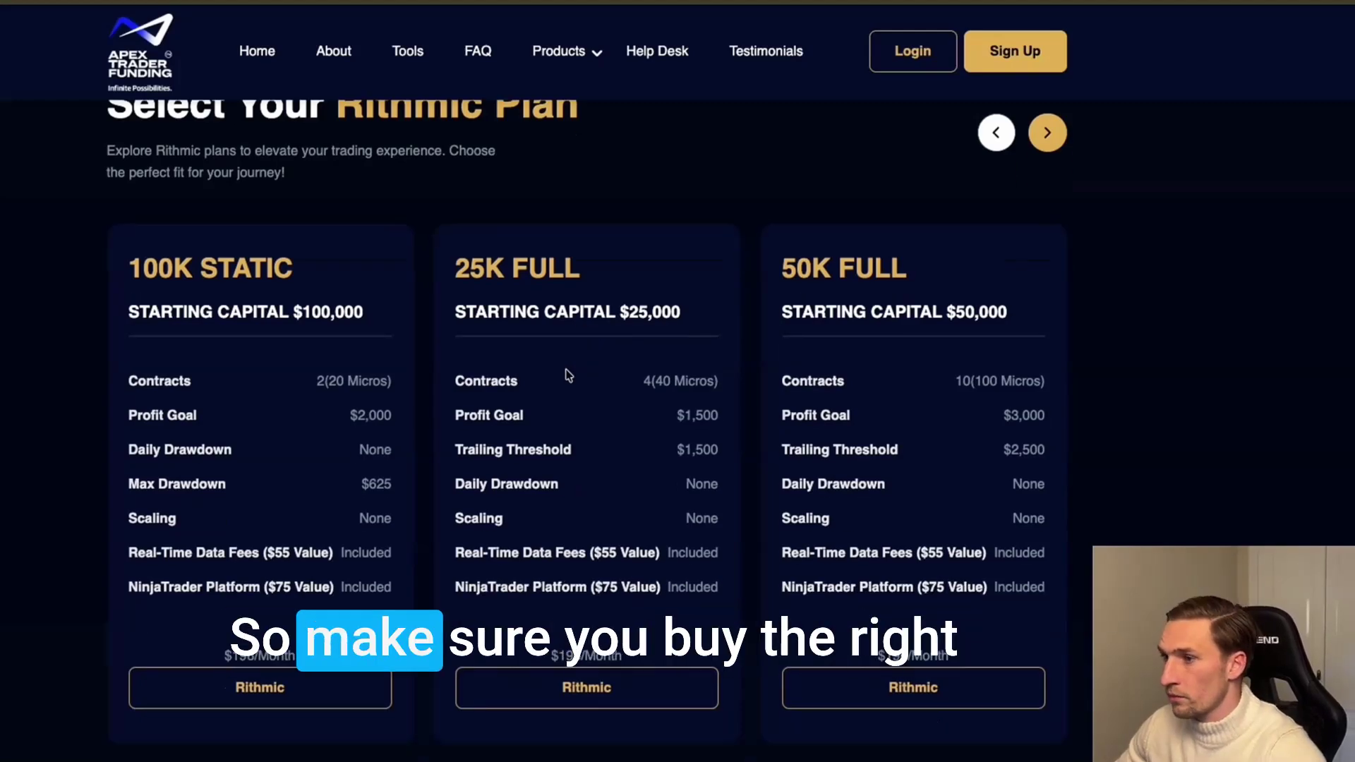
{"action": "scroll", "coordinate": [608, 363], "scroll_direction": "up", "scroll_amount": 1}
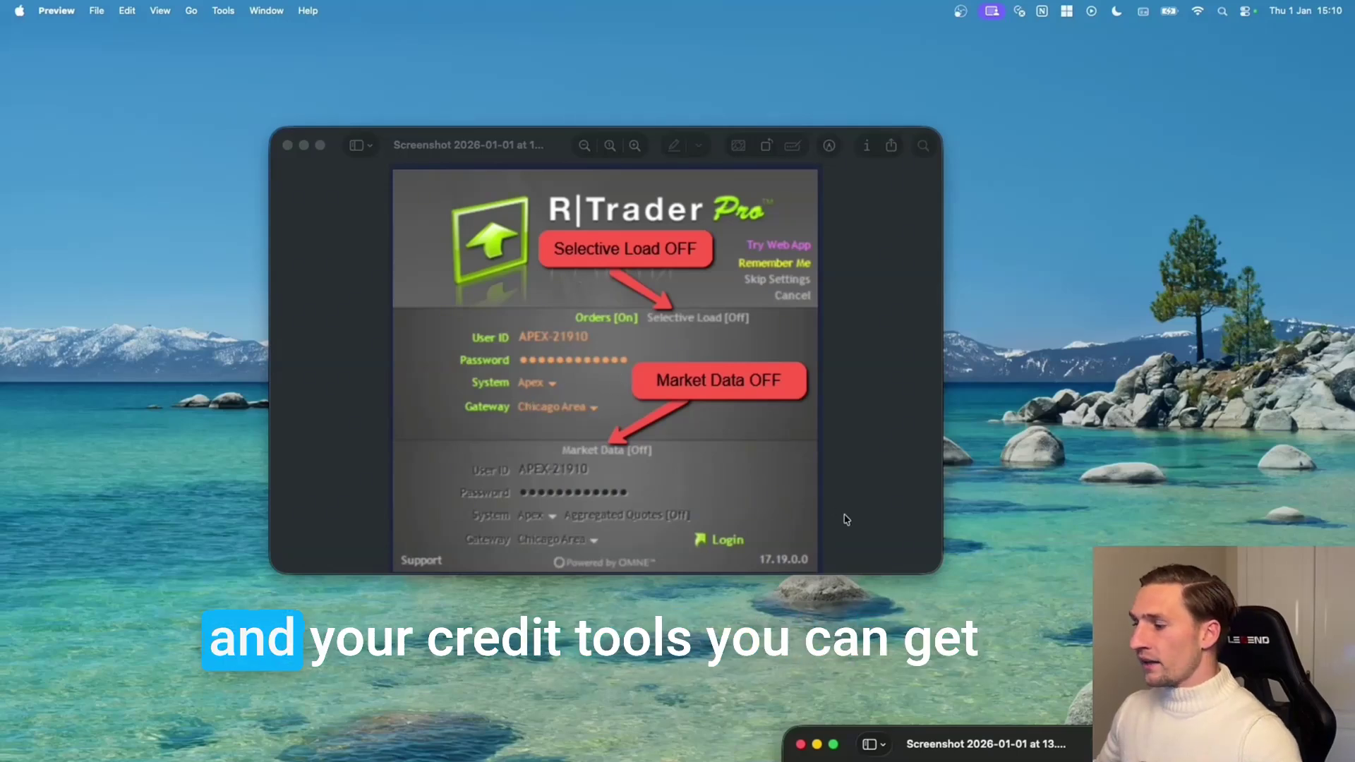
Bring the Apex dashboard screenshot forward and outline its Rithmic Account login box
{"action": "left_click_drag", "start_coordinate": [1077, 750], "coordinate": [588, 158]}
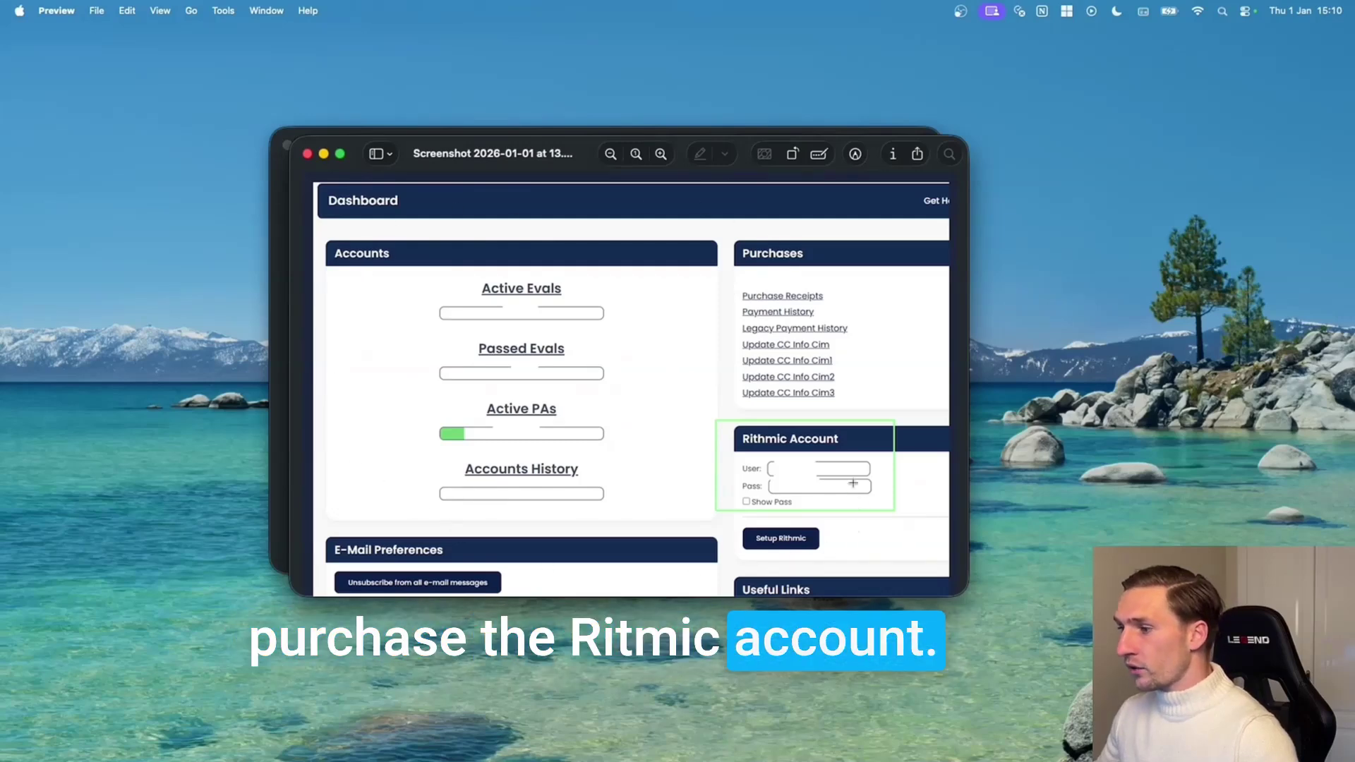
{"action": "left_click_drag", "start_coordinate": [715, 419], "coordinate": [912, 515]}
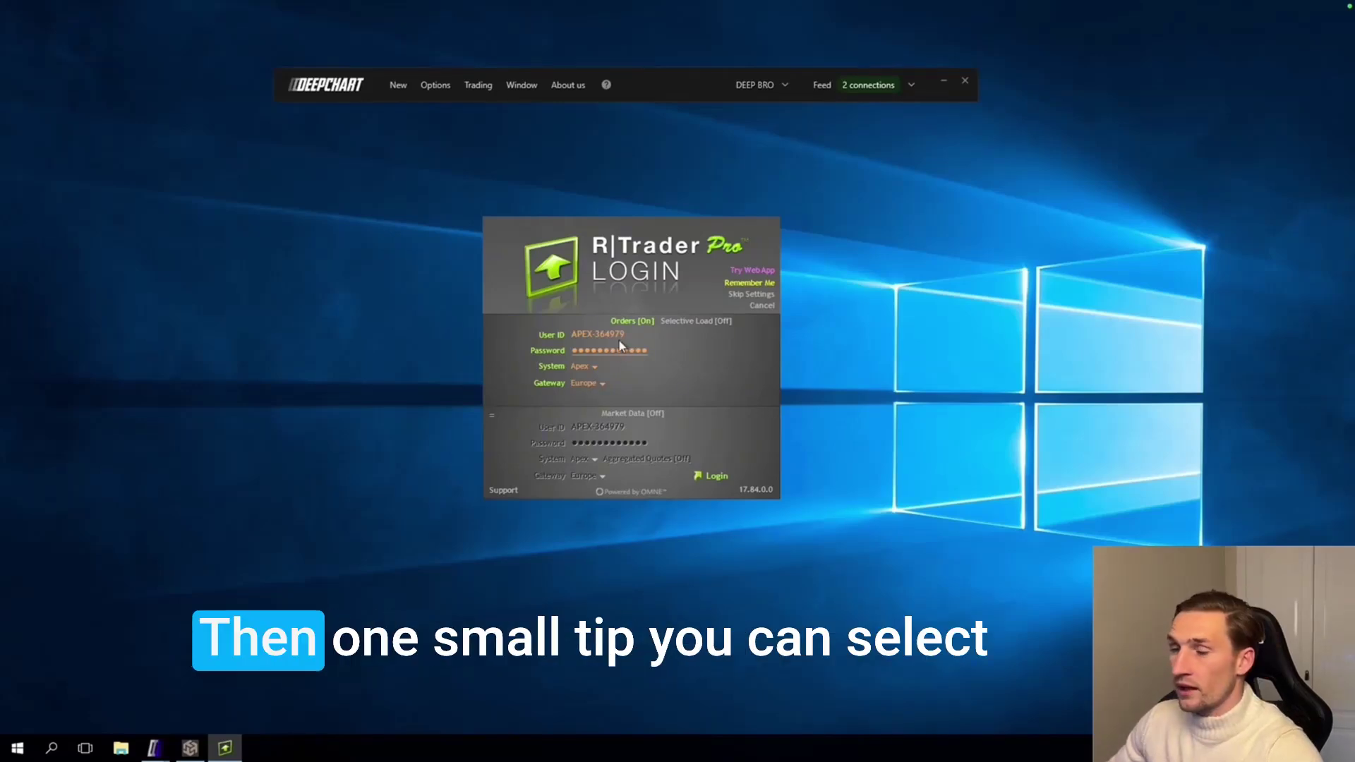
Turn on Remember Me on the R|Trader Pro login screen
{"action": "left_click", "coordinate": [753, 284]}
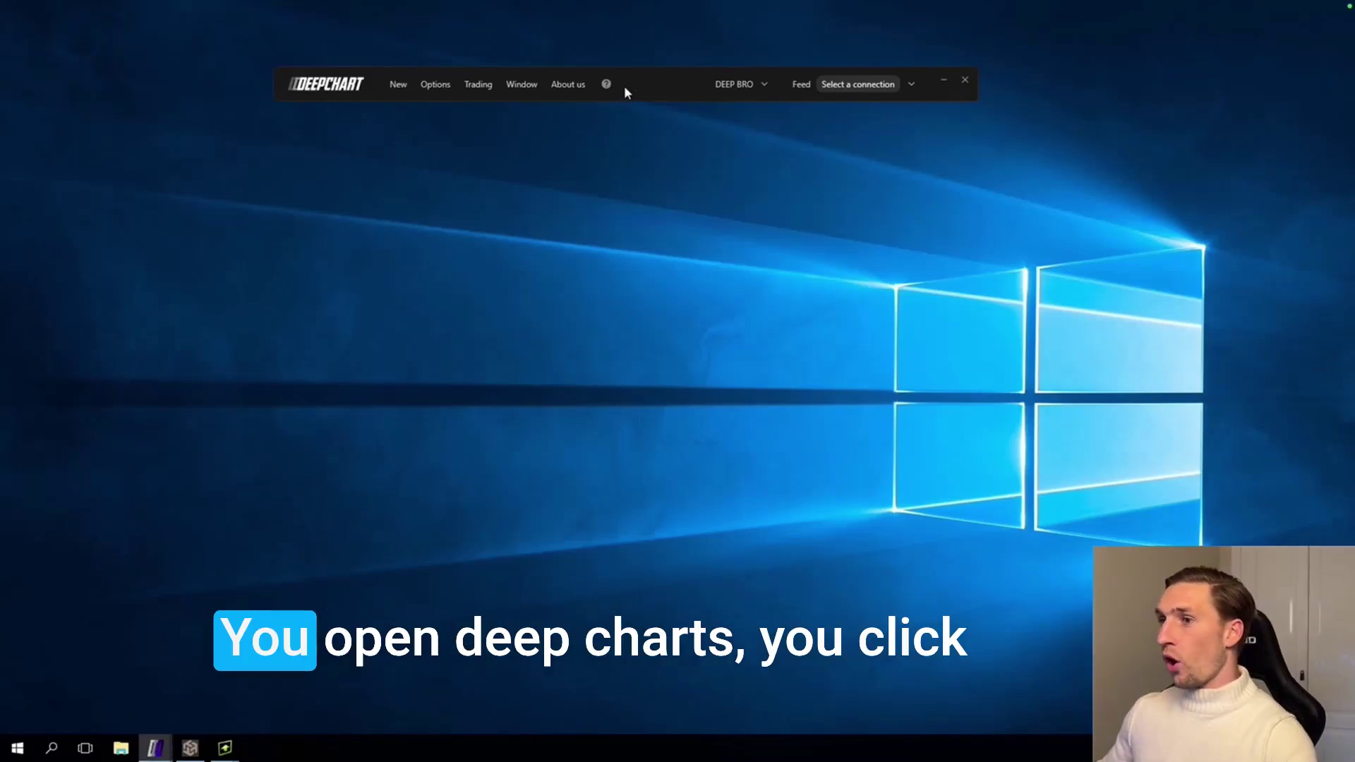
In Feed Settings, add a new connection named 'APEX 2' with Rithmic as its feed source
{"action": "left_click_drag", "start_coordinate": [637, 82], "coordinate": [647, 90]}
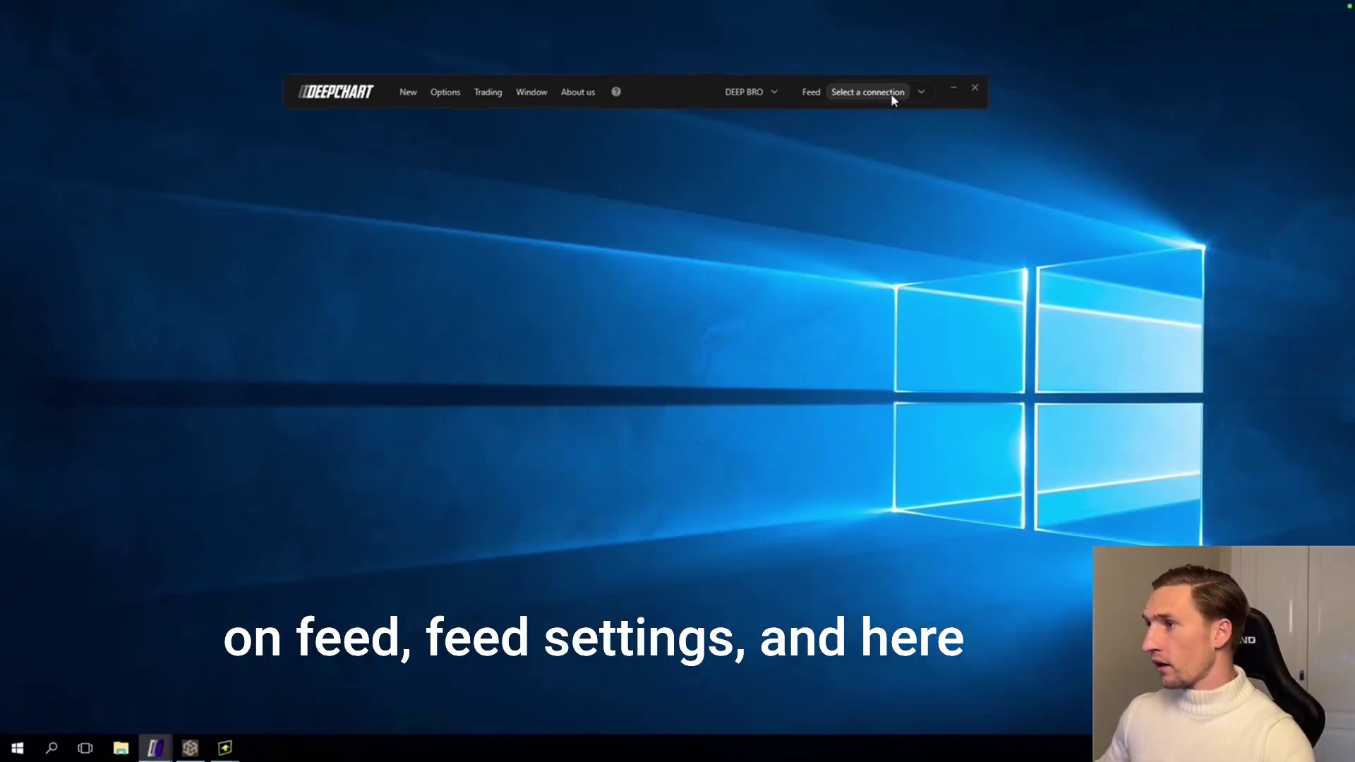
{"action": "left_click", "coordinate": [919, 92]}
{"action": "left_click", "coordinate": [888, 182]}
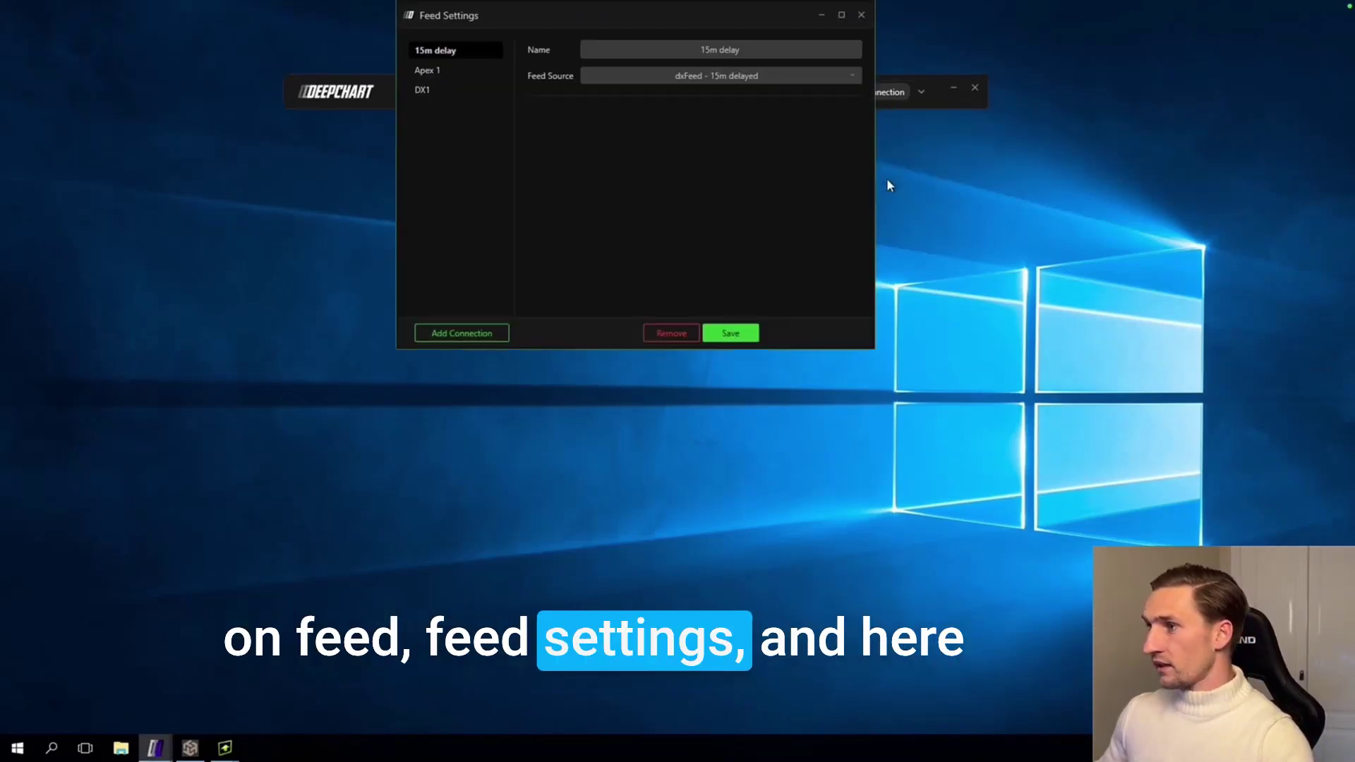
{"action": "left_click", "coordinate": [490, 333]}
{"action": "left_click", "coordinate": [656, 50]}
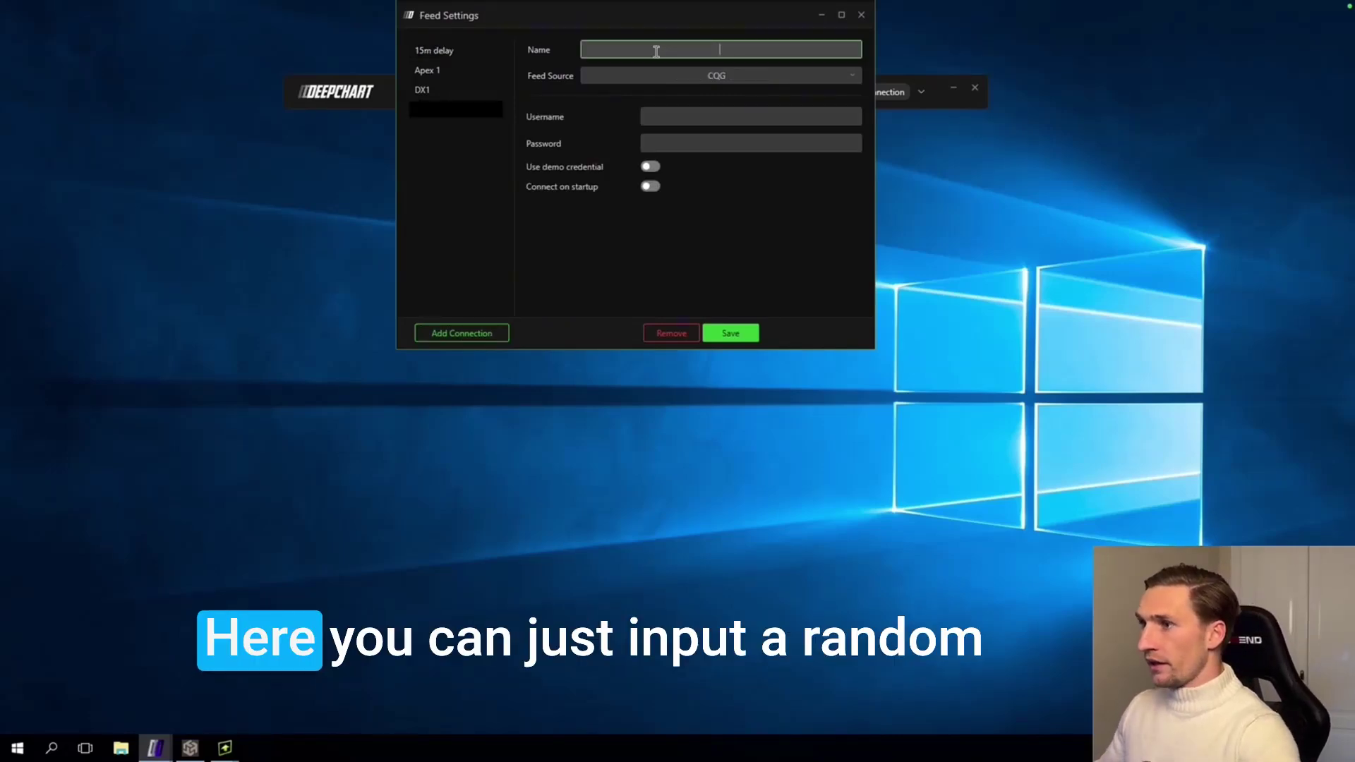
{"action": "type", "text": "APE"}
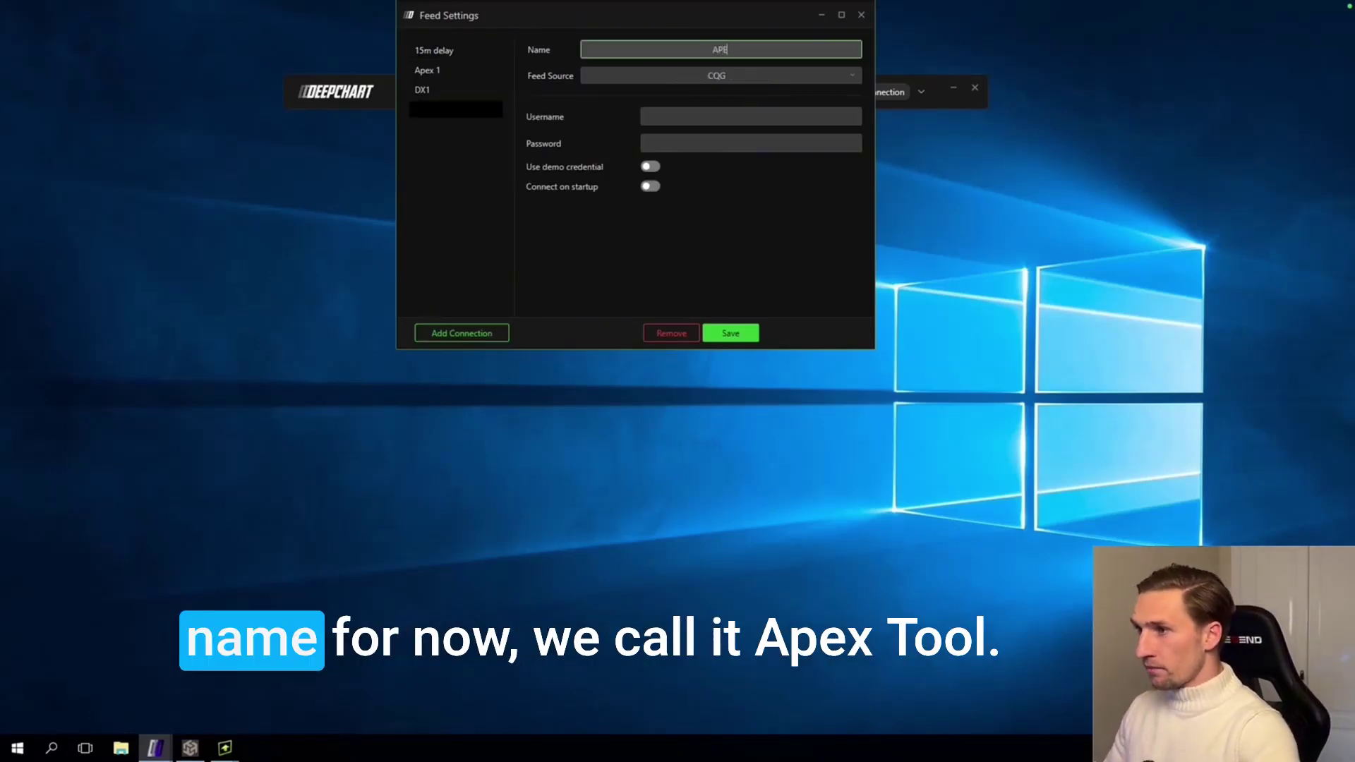
{"action": "type", "text": "X 2"}
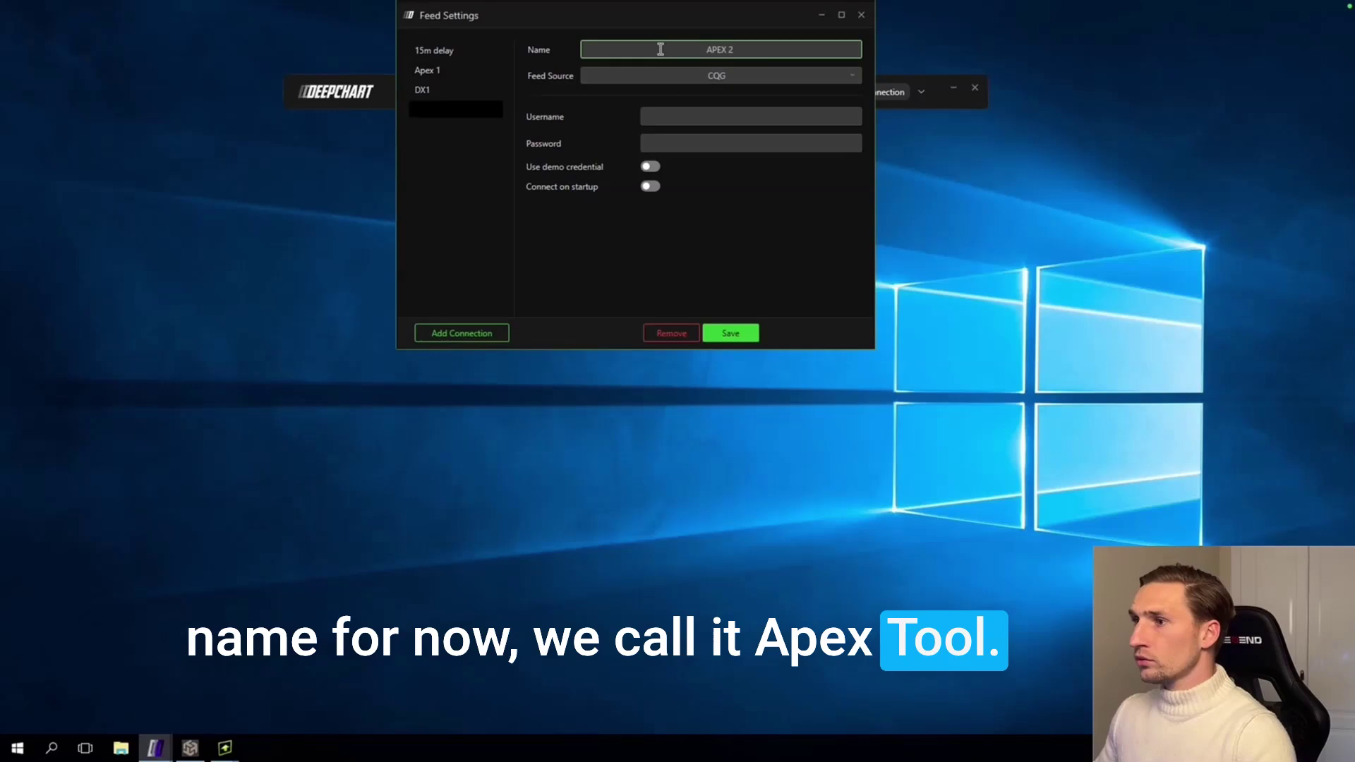
{"action": "left_click", "coordinate": [682, 76]}
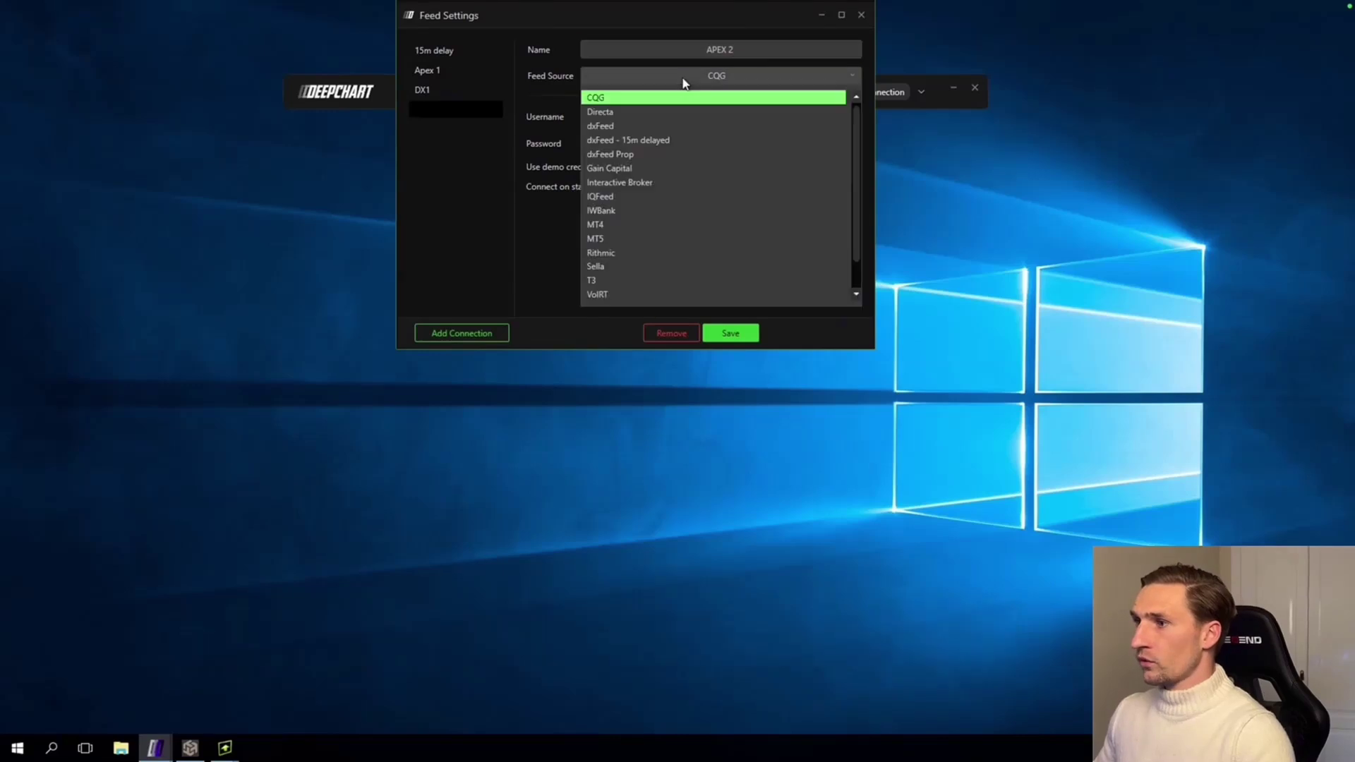
{"action": "left_click", "coordinate": [618, 254]}
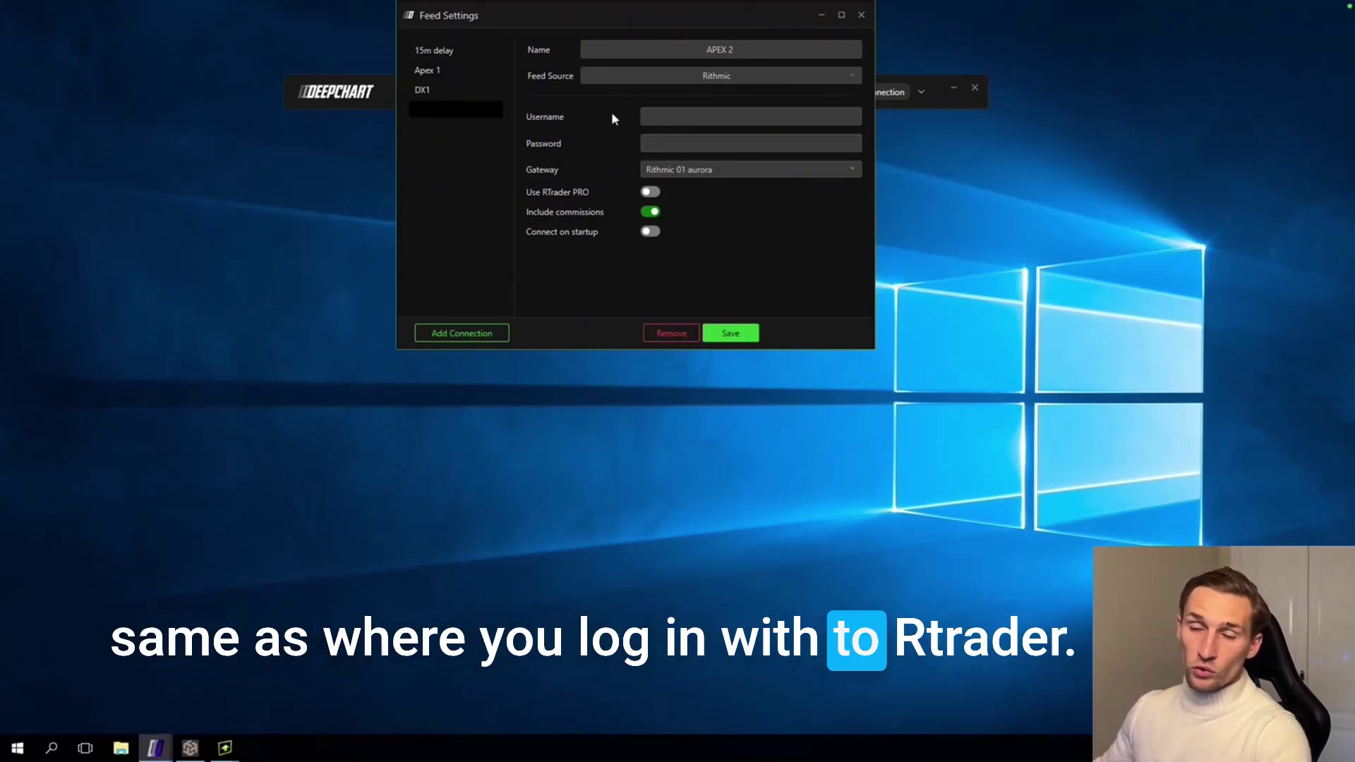
Keep the Rithmic 01 aurora gateway and save the APEX 2 connection
{"action": "left_click", "coordinate": [669, 173]}
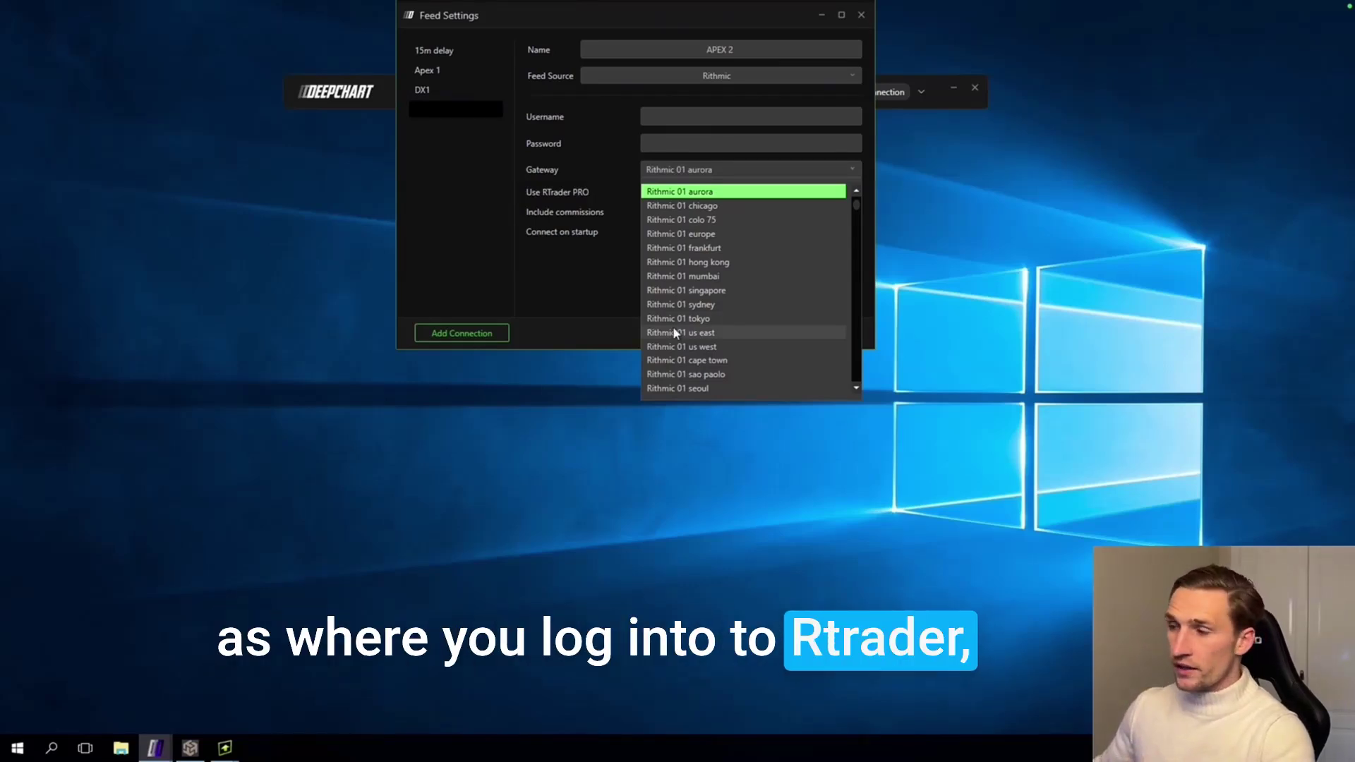
{"action": "scroll", "coordinate": [674, 332], "scroll_direction": "down", "scroll_amount": 8}
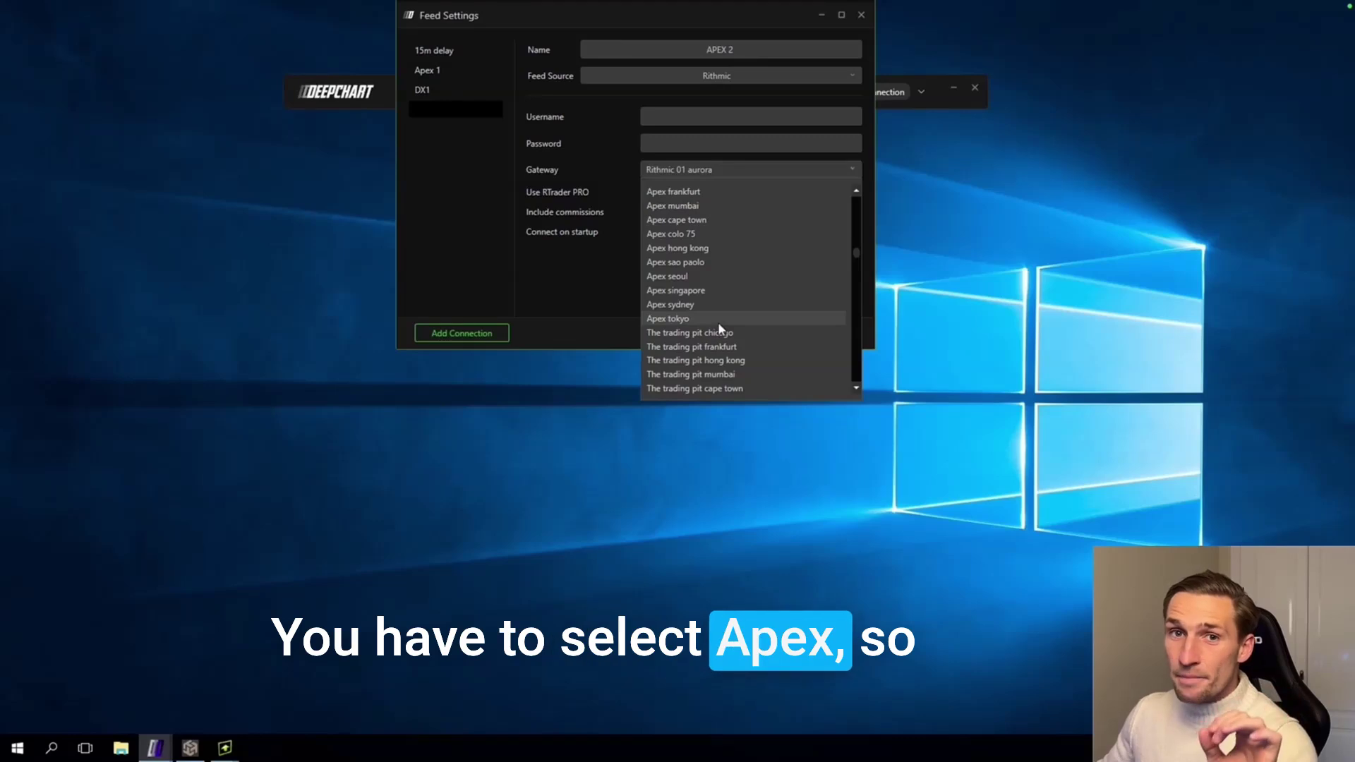
{"action": "scroll", "coordinate": [714, 314], "scroll_direction": "up", "scroll_amount": 2}
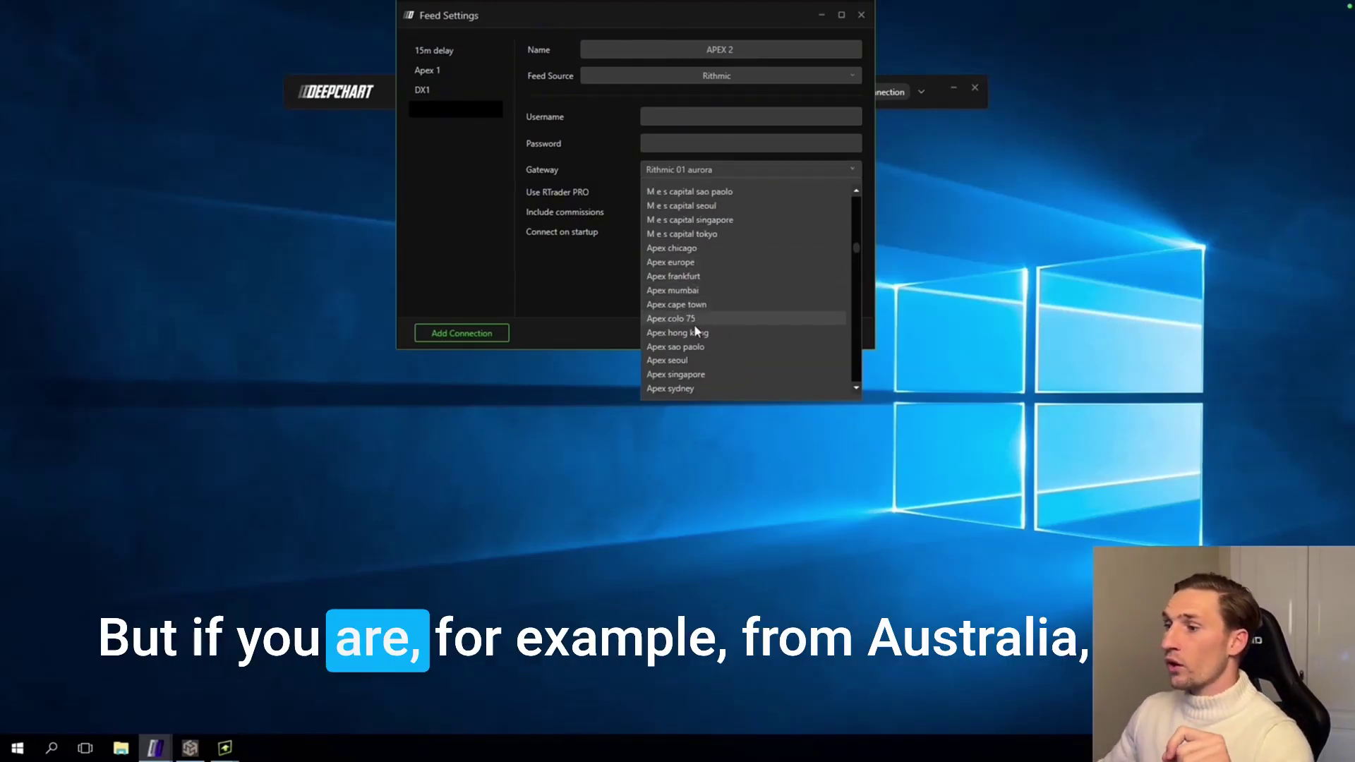
{"action": "scroll", "coordinate": [694, 353], "scroll_direction": "down", "scroll_amount": 1}
{"action": "scroll", "coordinate": [696, 360], "scroll_direction": "down", "scroll_amount": 1}
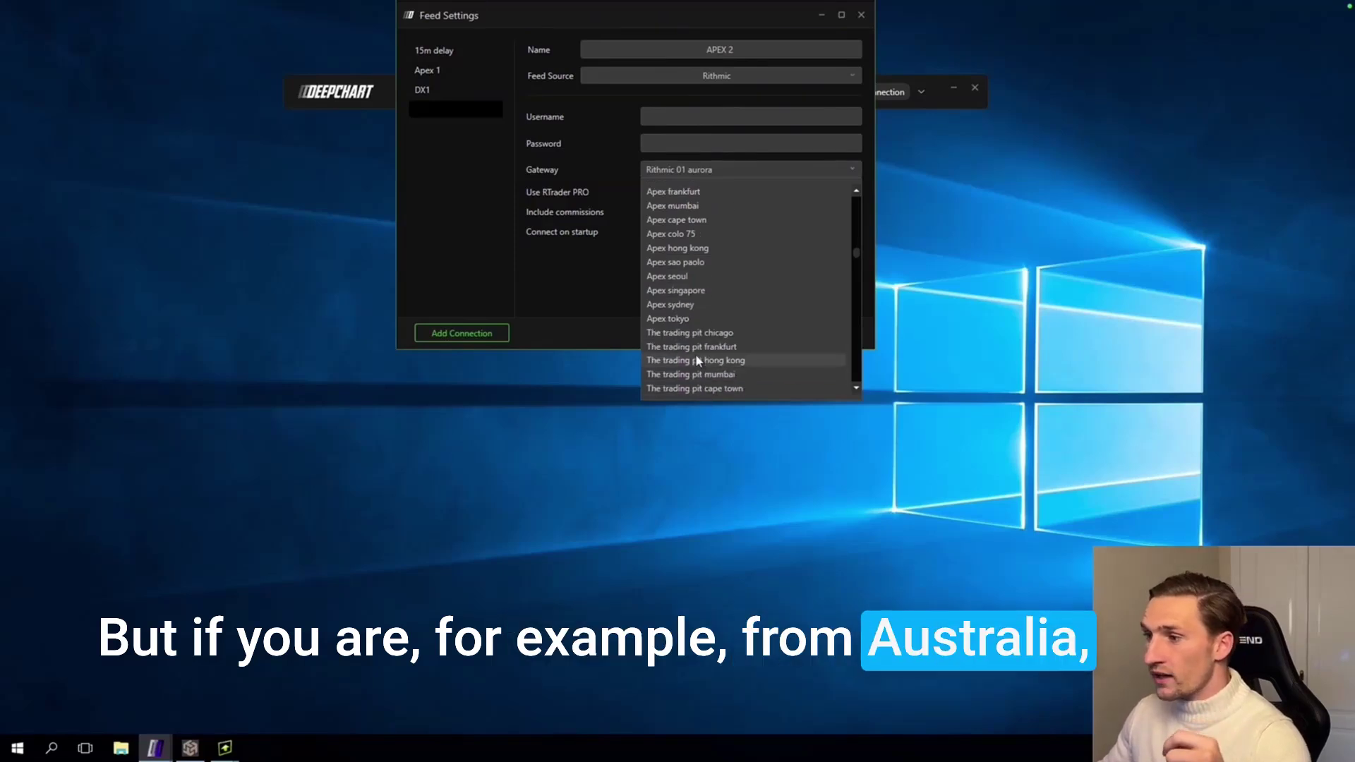
{"action": "left_click", "coordinate": [692, 305]}
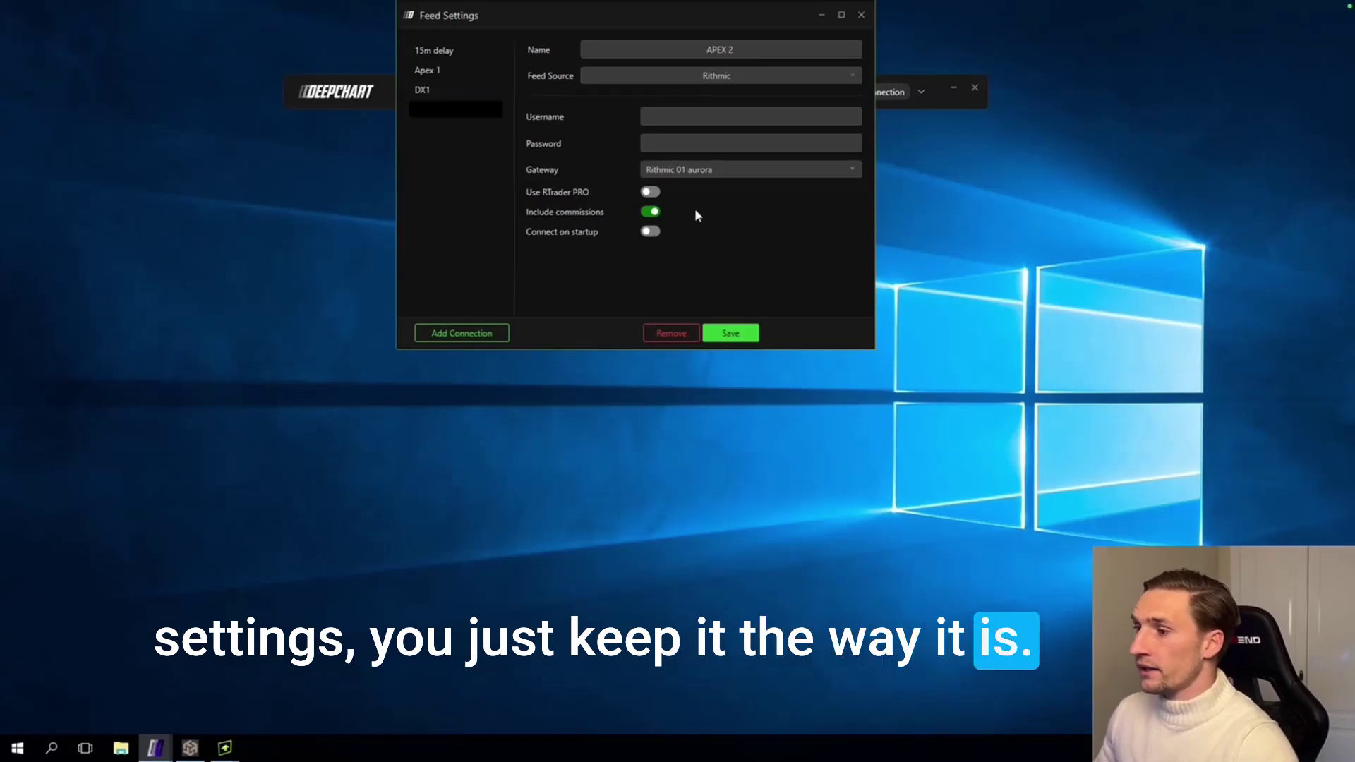
{"action": "left_click", "coordinate": [728, 334]}
{"action": "left_click", "coordinate": [917, 93]}
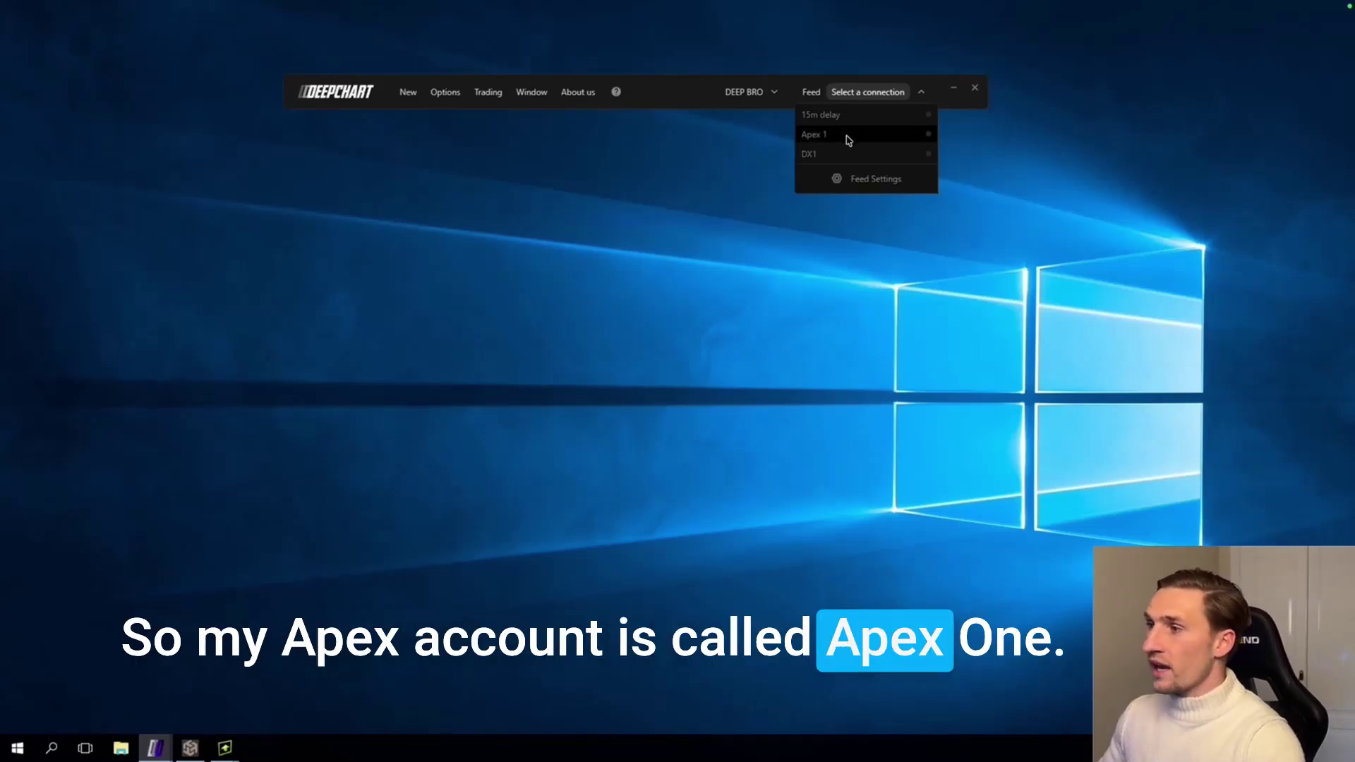
Connect the feed to Apex 1 and confirm it carries the active checkmark
{"action": "left_click", "coordinate": [869, 140]}
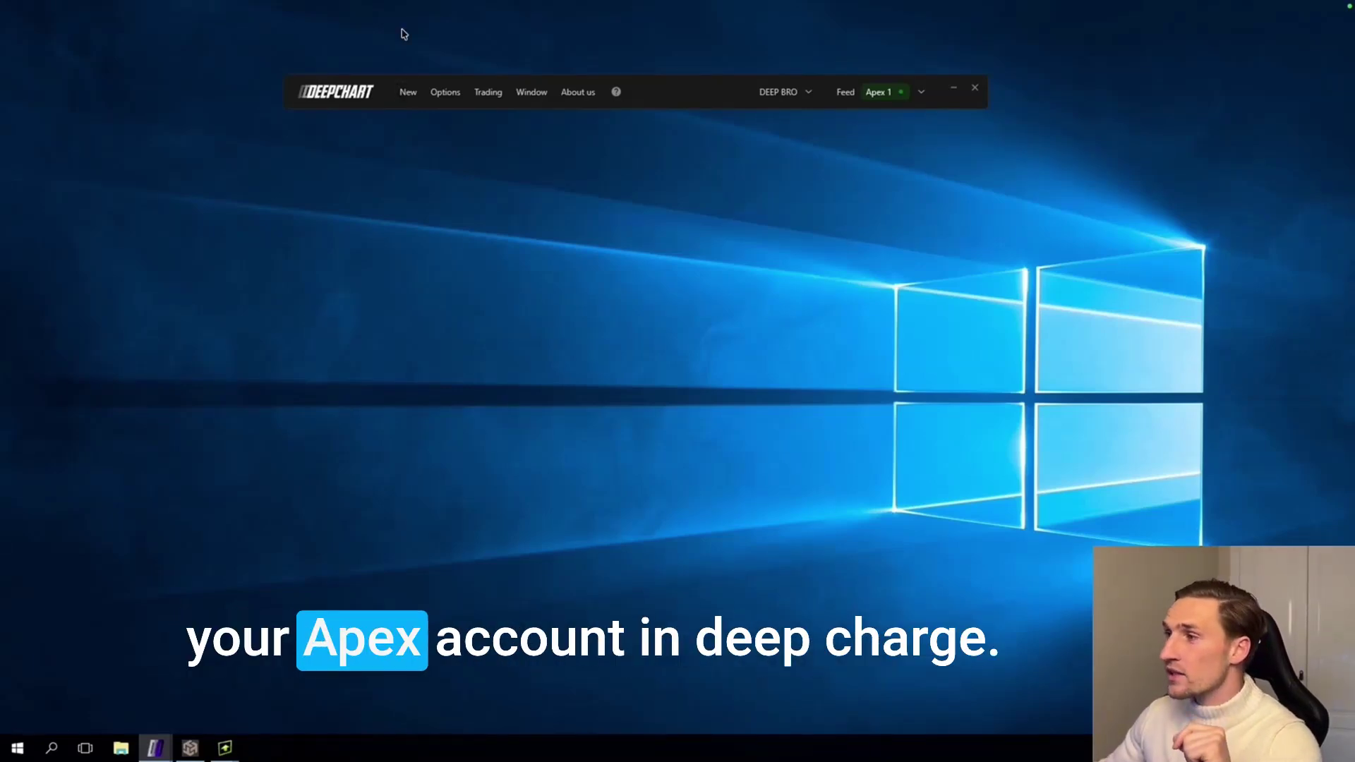
{"action": "left_click", "coordinate": [922, 92]}
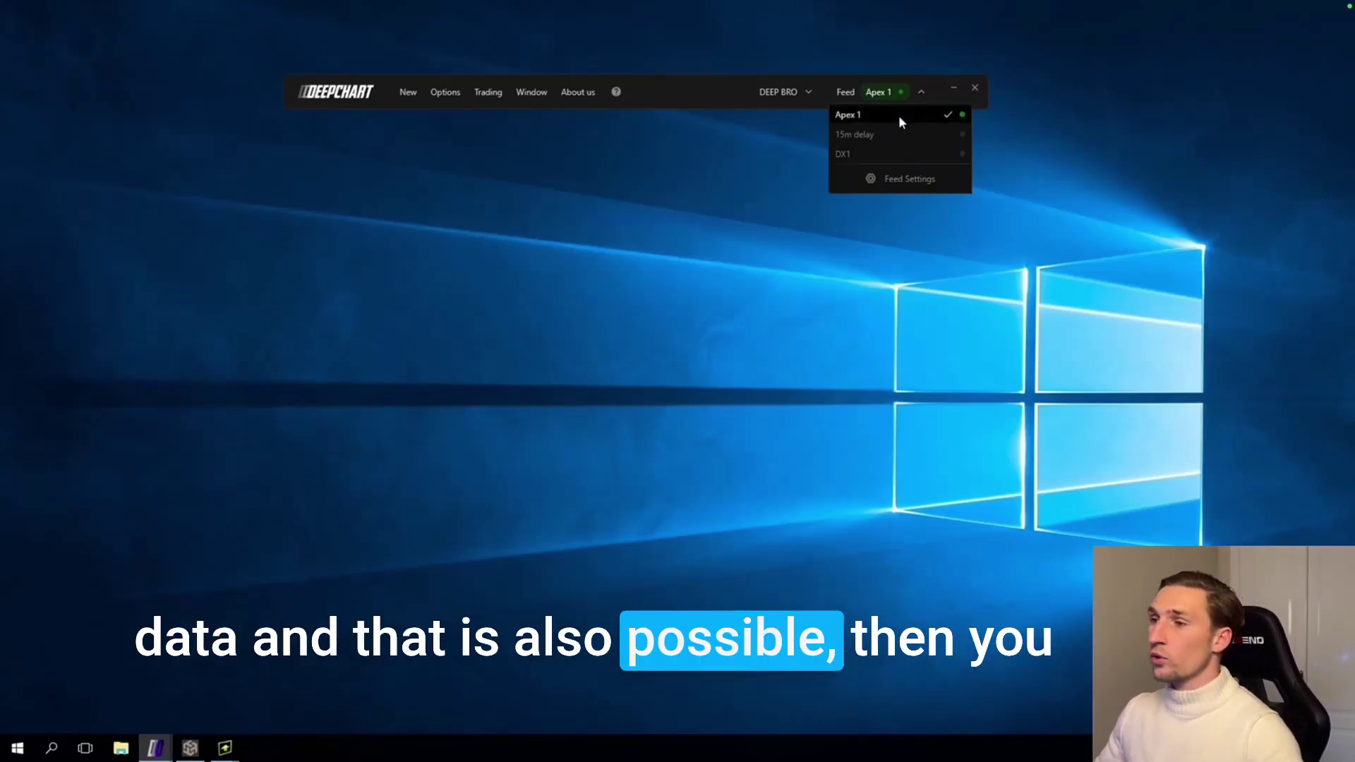
Try switching CME's feed source to Apex 1 in Symbol Manage, dismissing the 'CME is in use' warning
{"action": "left_click", "coordinate": [449, 90]}
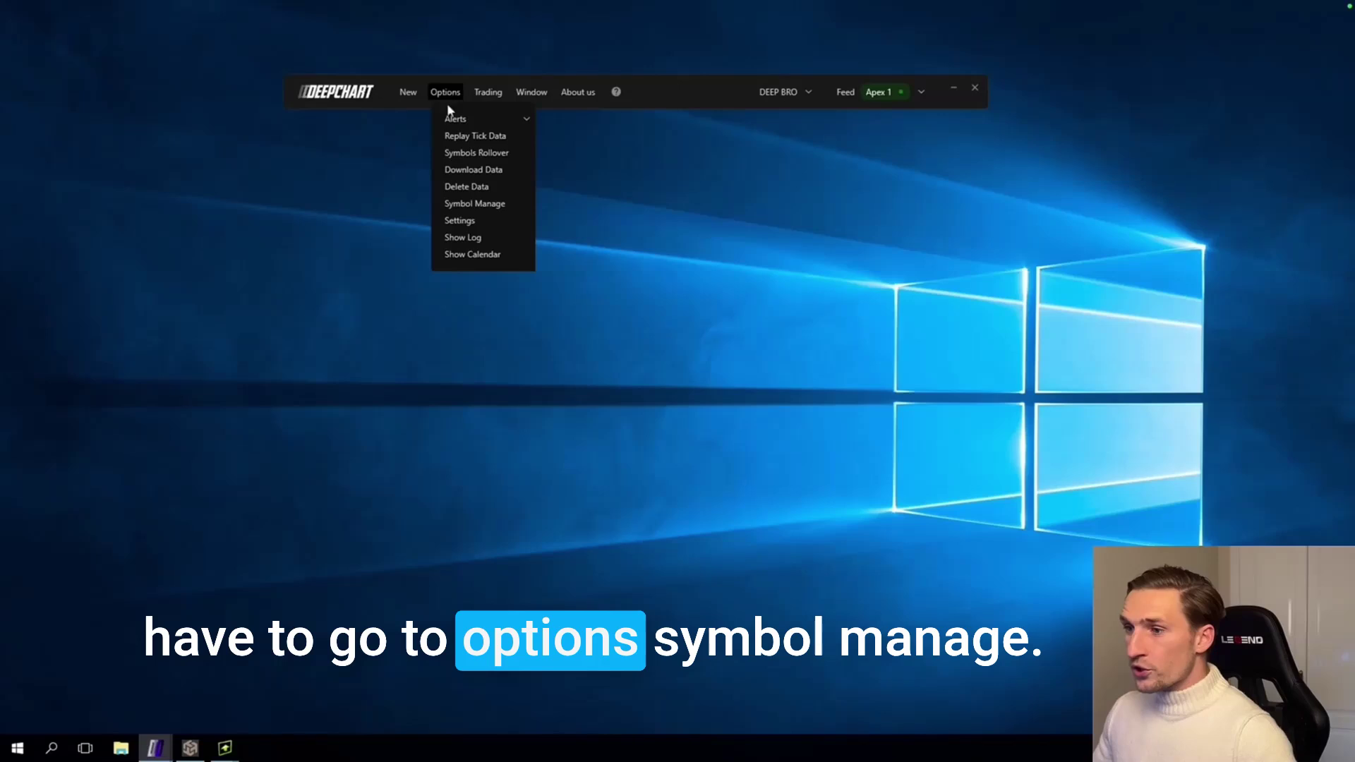
{"action": "left_click", "coordinate": [476, 204]}
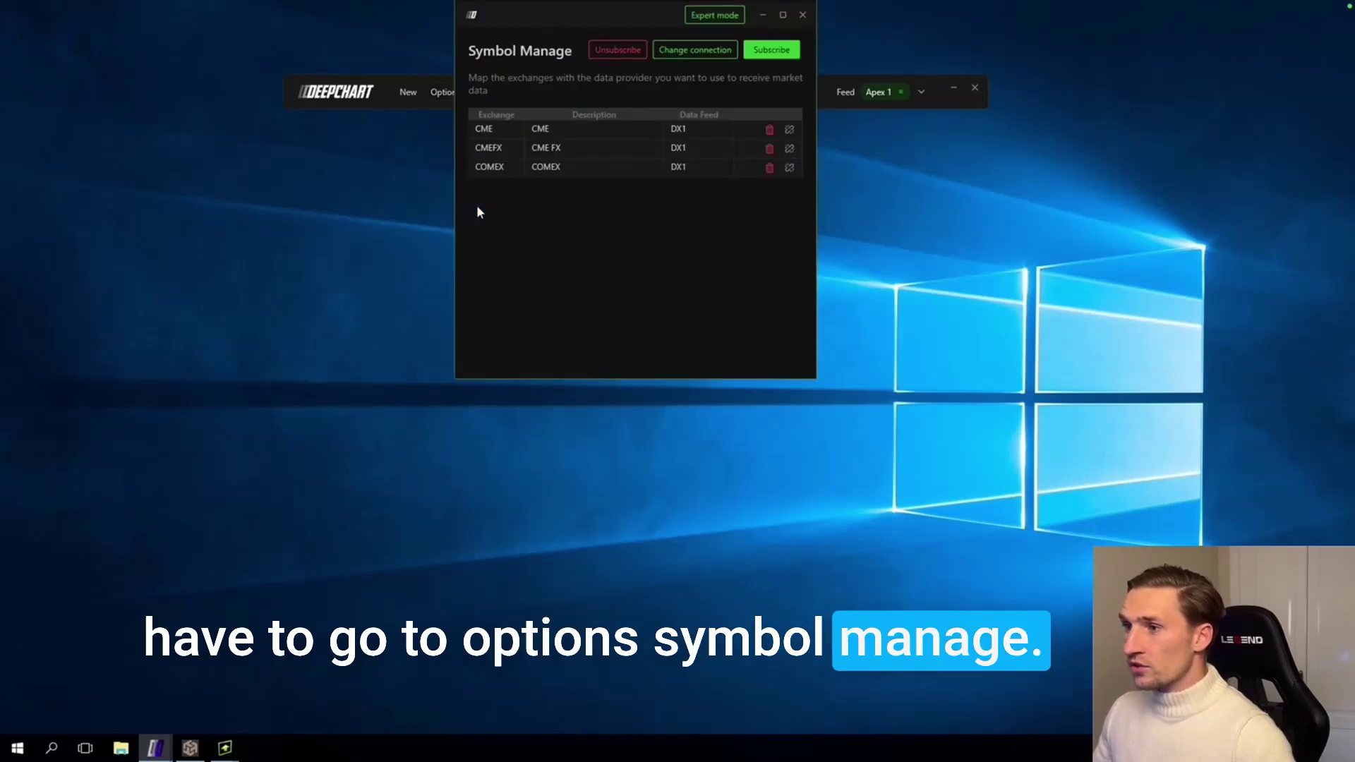
{"action": "left_click", "coordinate": [556, 134]}
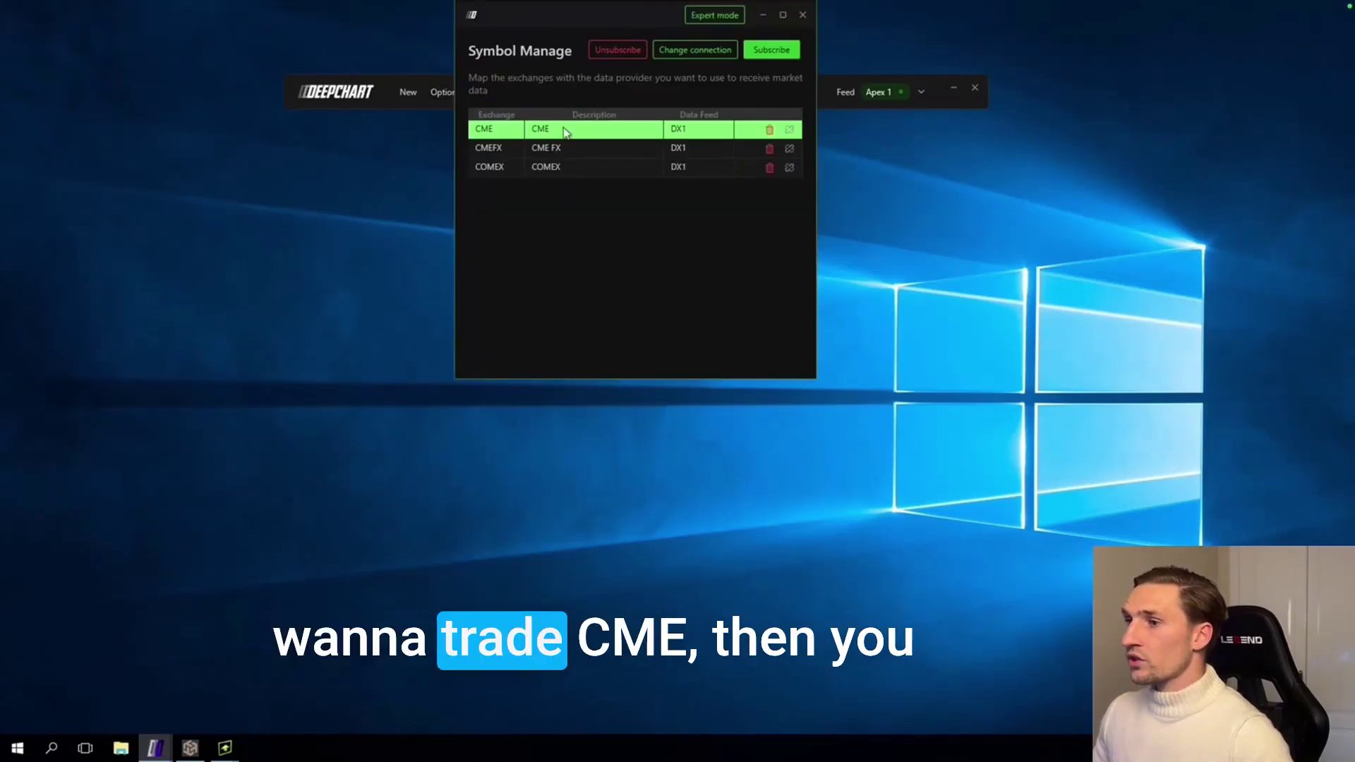
{"action": "left_click", "coordinate": [790, 134]}
{"action": "left_click", "coordinate": [614, 197]}
{"action": "left_click", "coordinate": [620, 218]}
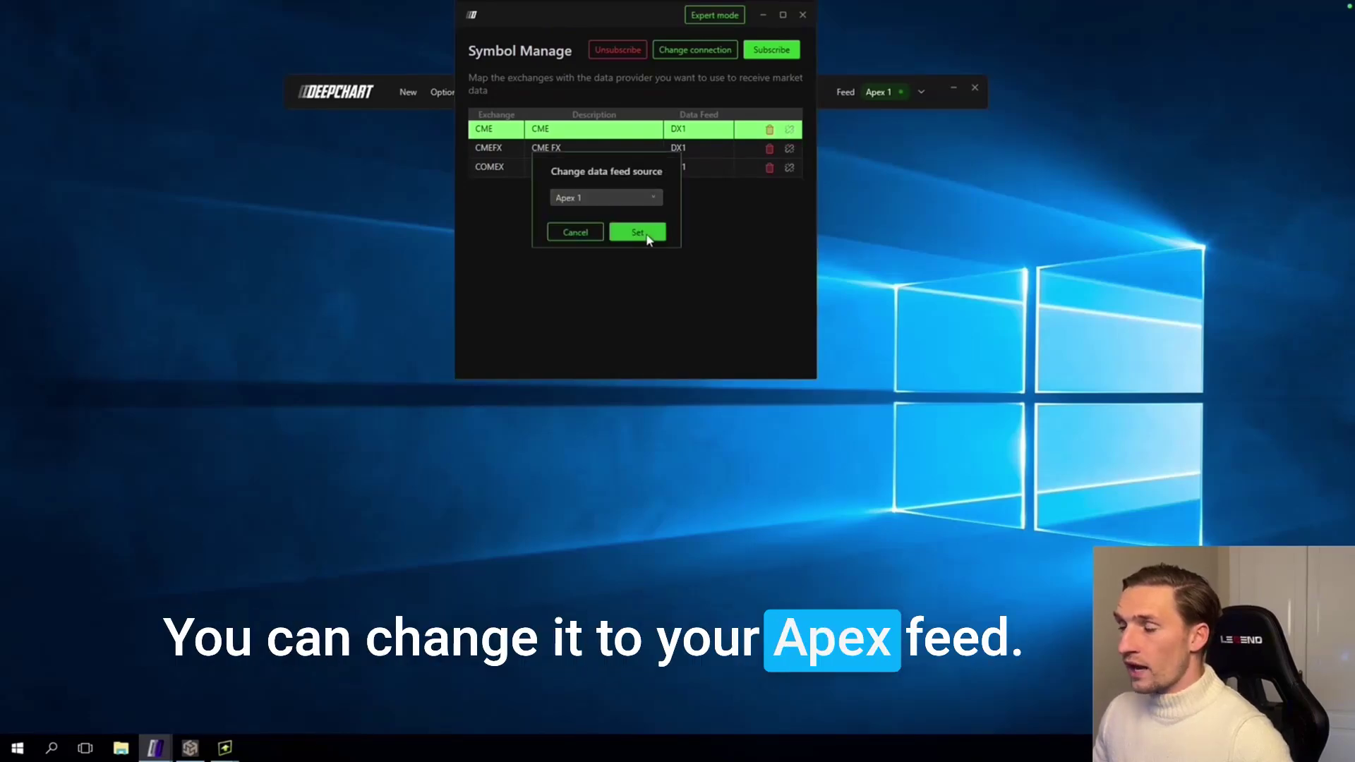
{"action": "left_click", "coordinate": [638, 233]}
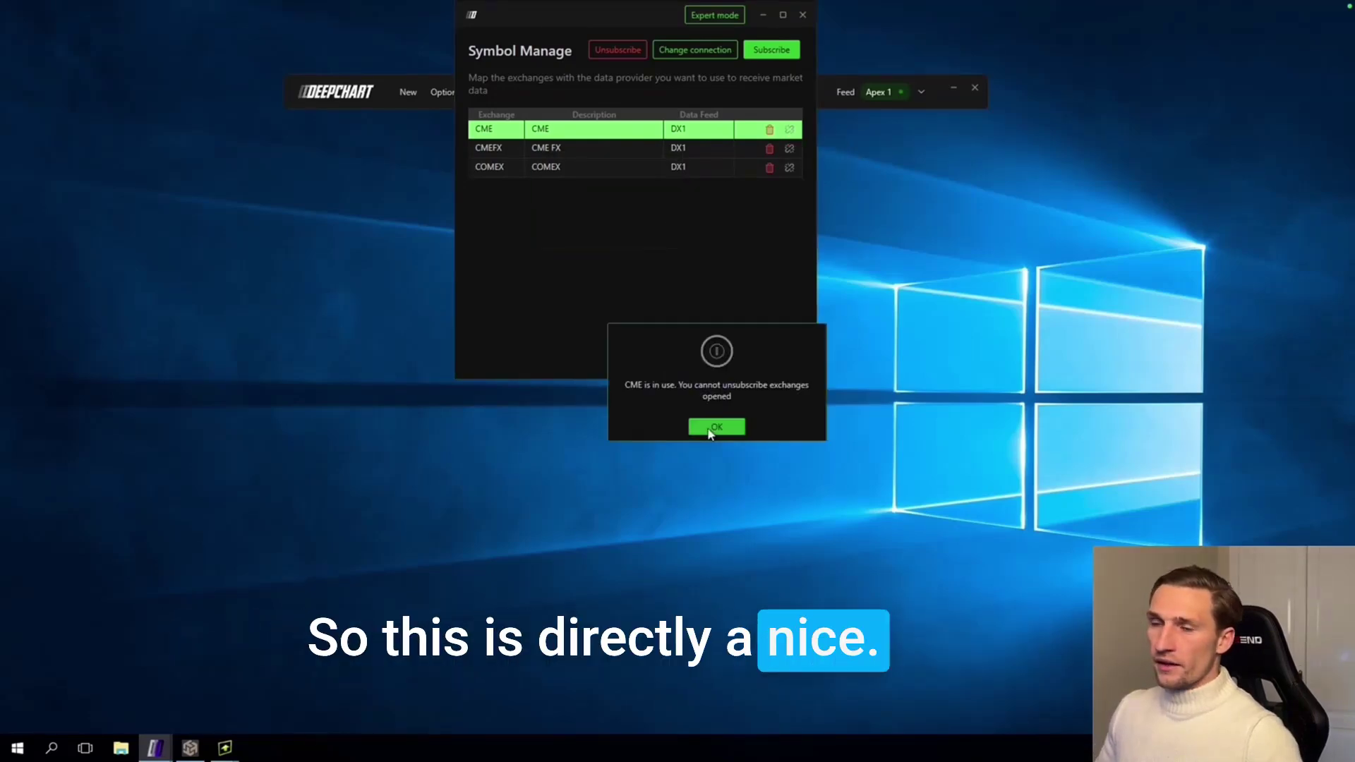
{"action": "left_click", "coordinate": [711, 433]}
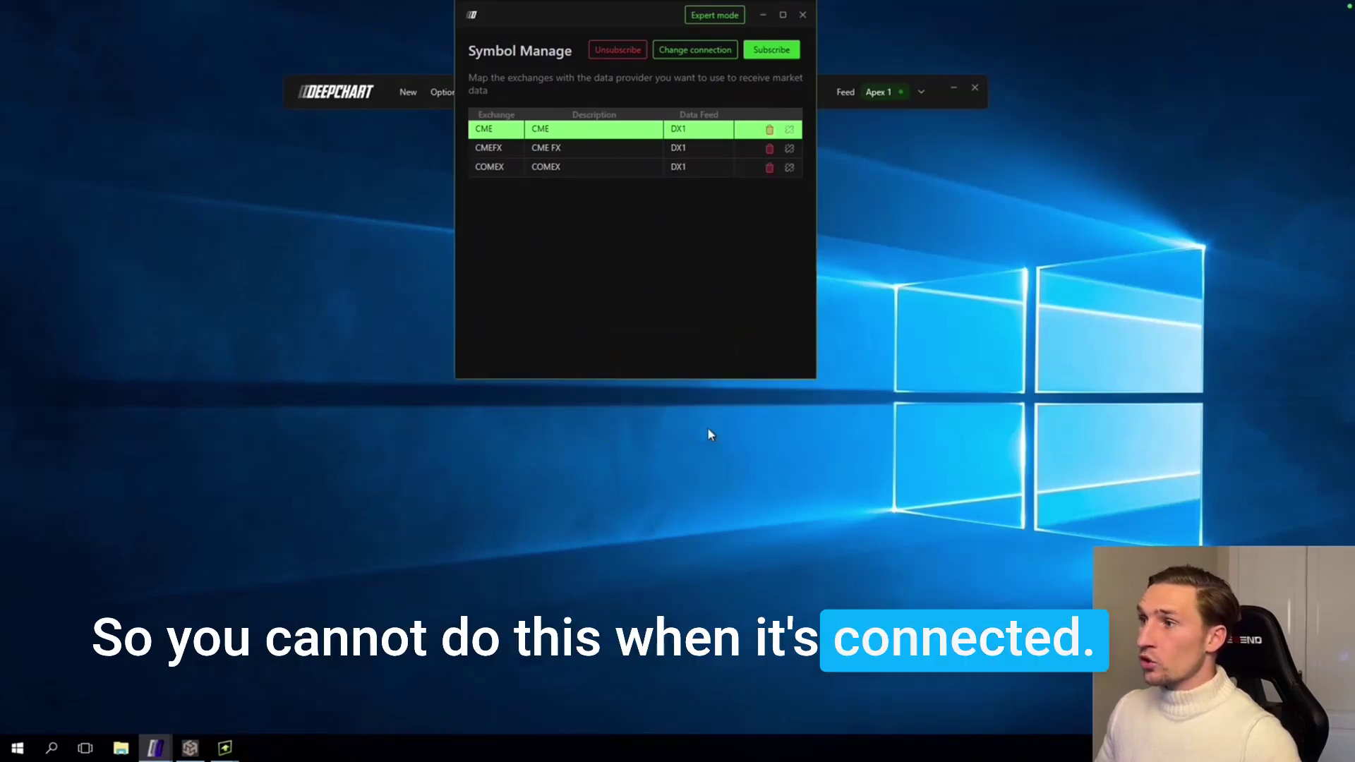
Disconnect the Apex 1 feed, then set CME's data feed source to Apex 1 in Symbol Manage
{"action": "left_click", "coordinate": [803, 15]}
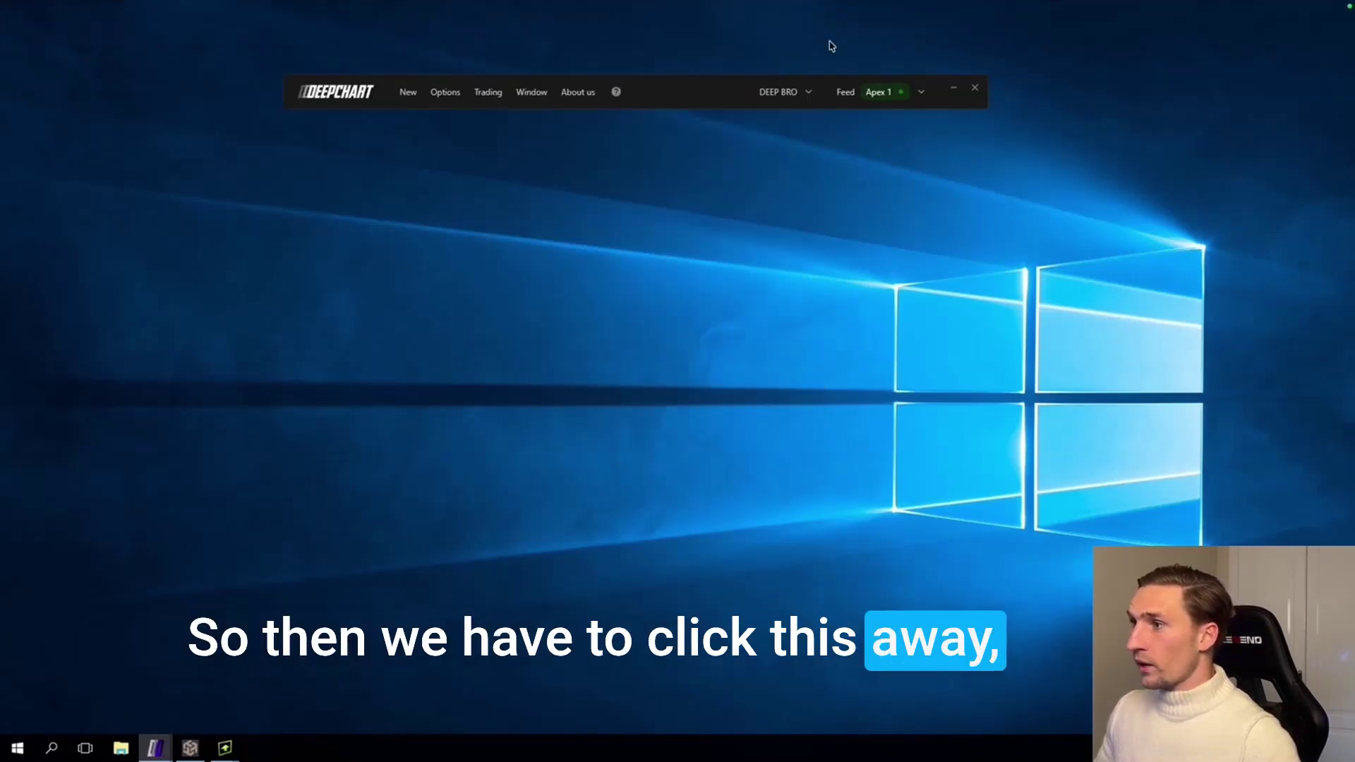
{"action": "left_click", "coordinate": [885, 95]}
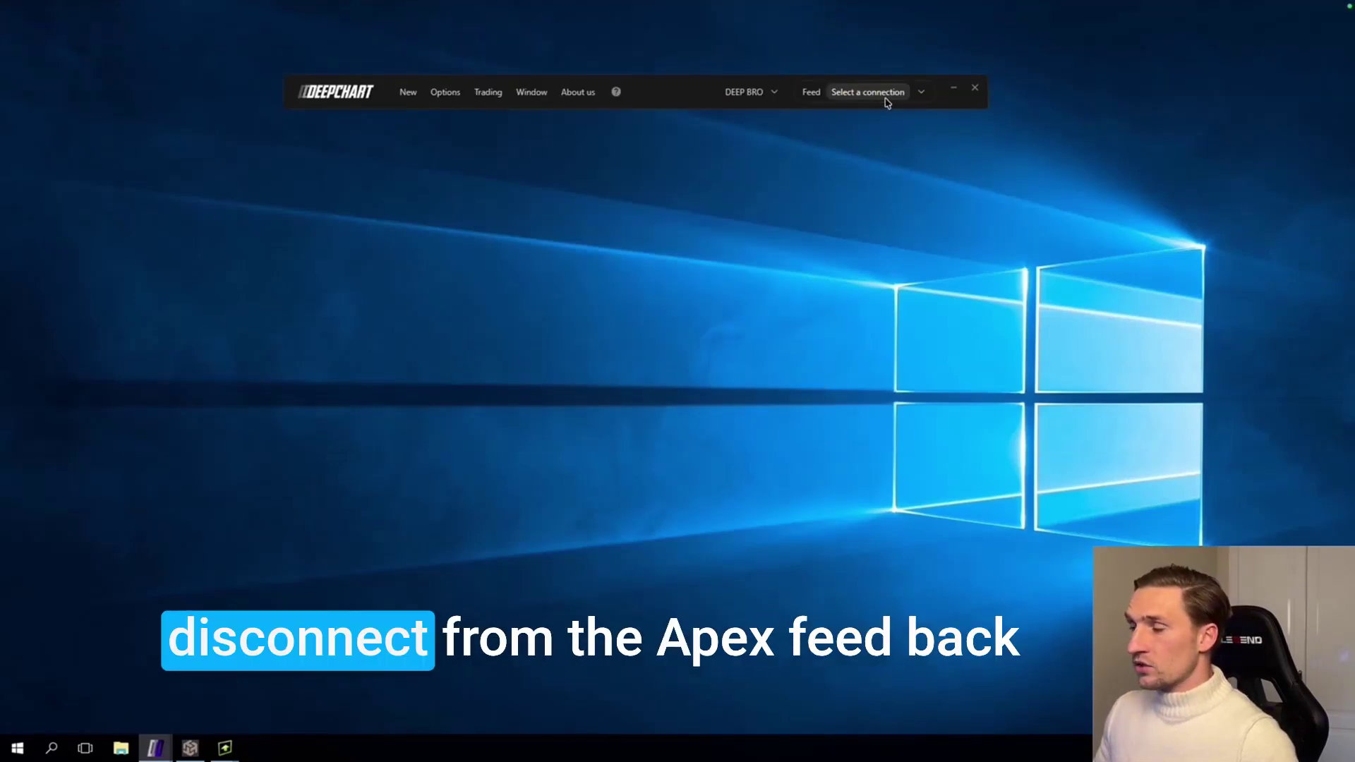
{"action": "left_click", "coordinate": [452, 96]}
{"action": "left_click", "coordinate": [488, 206]}
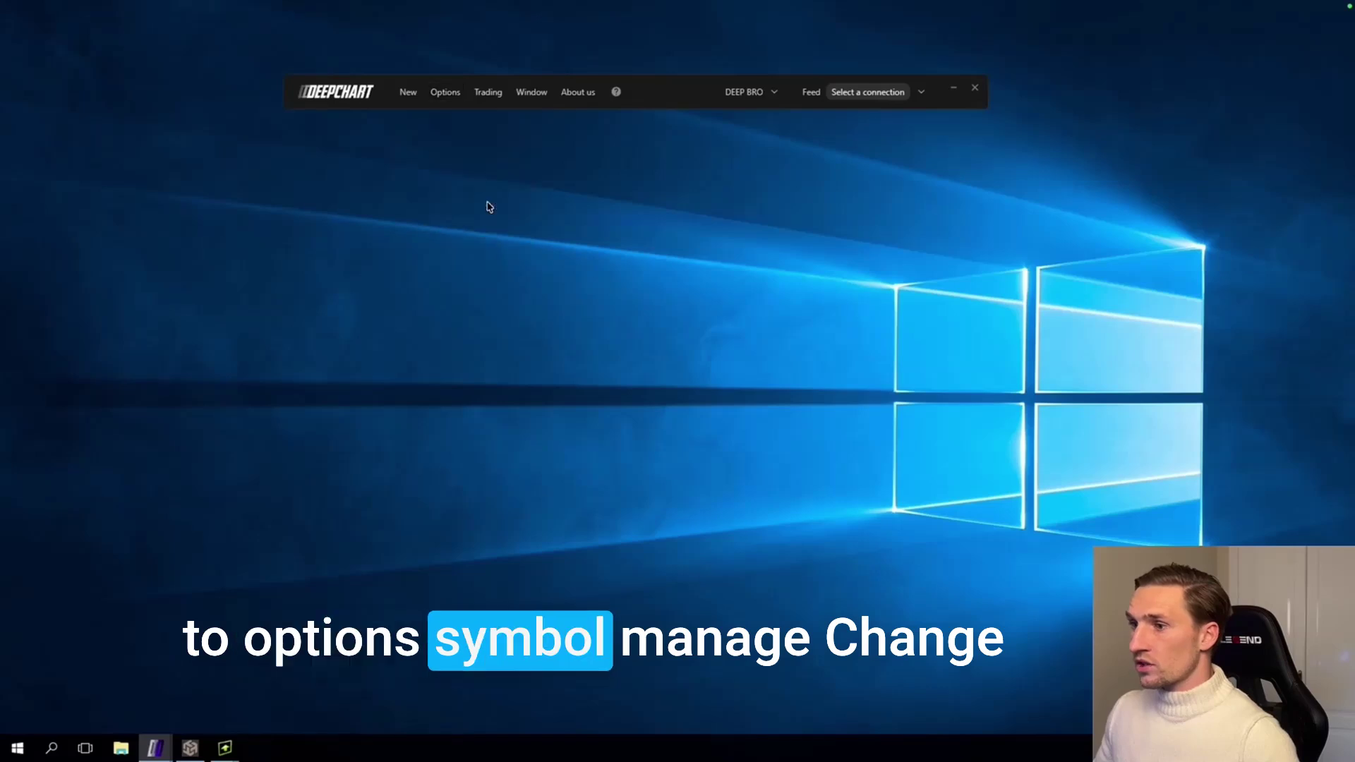
{"action": "left_click", "coordinate": [789, 129]}
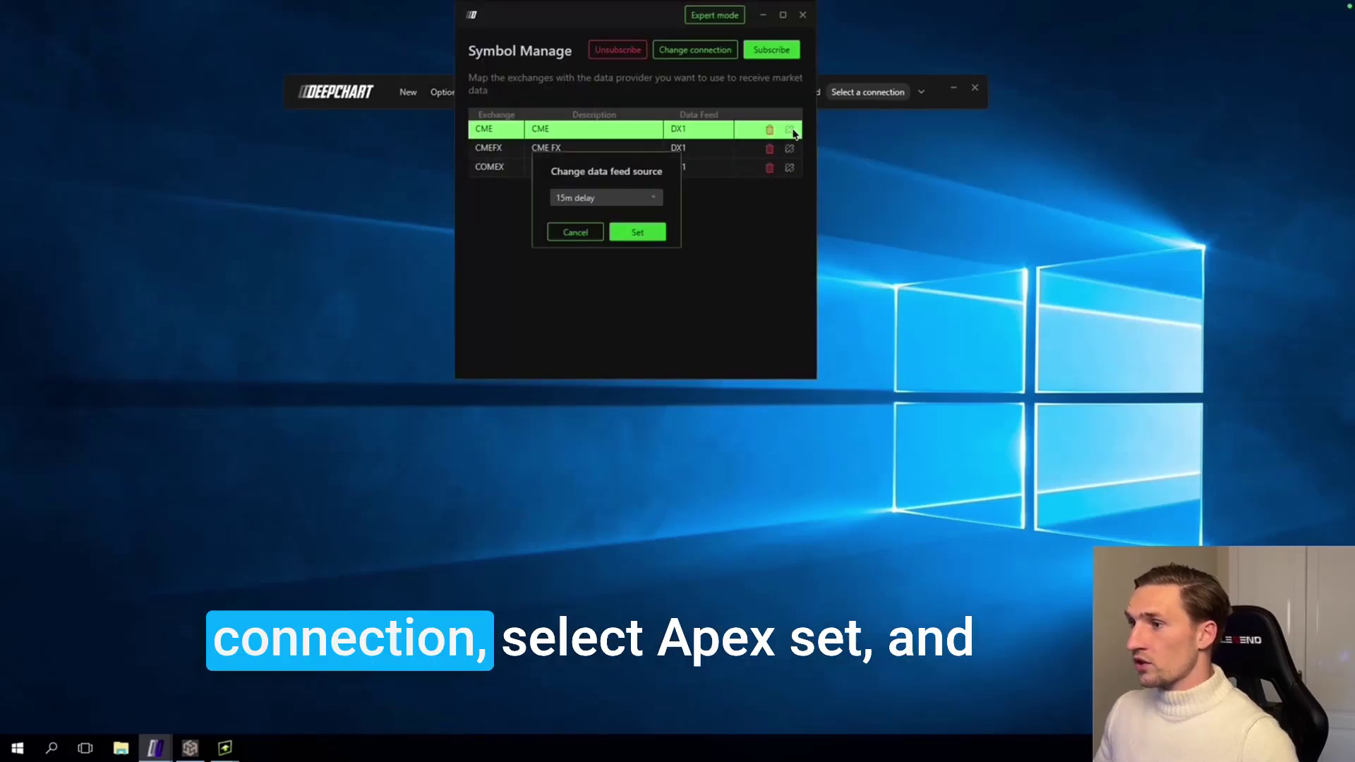
{"action": "left_click", "coordinate": [623, 205]}
{"action": "left_click", "coordinate": [601, 236]}
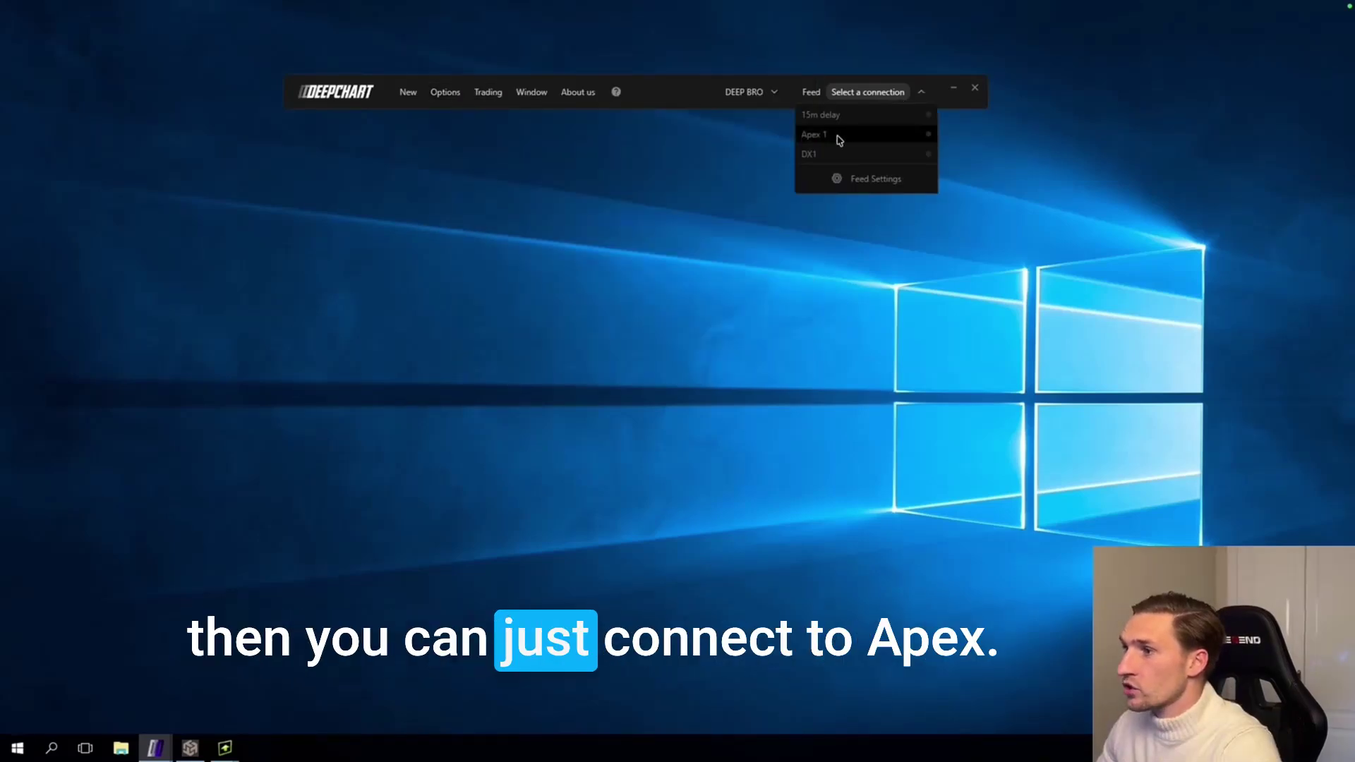
{"action": "left_click", "coordinate": [838, 136]}
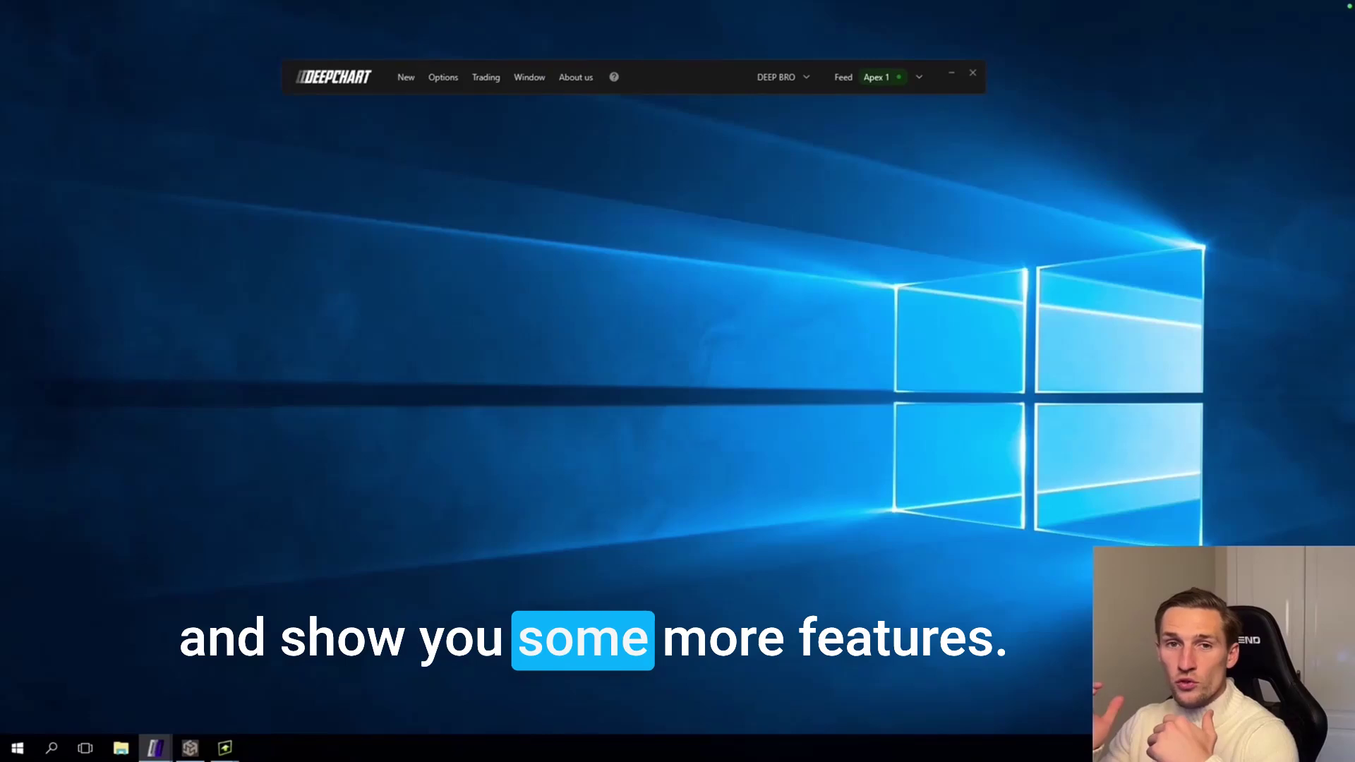
Open a new price chart of NQ-202603 (Mini Nasdaq) from the CME instruments
{"action": "left_click", "coordinate": [400, 75]}
{"action": "left_click", "coordinate": [434, 137]}
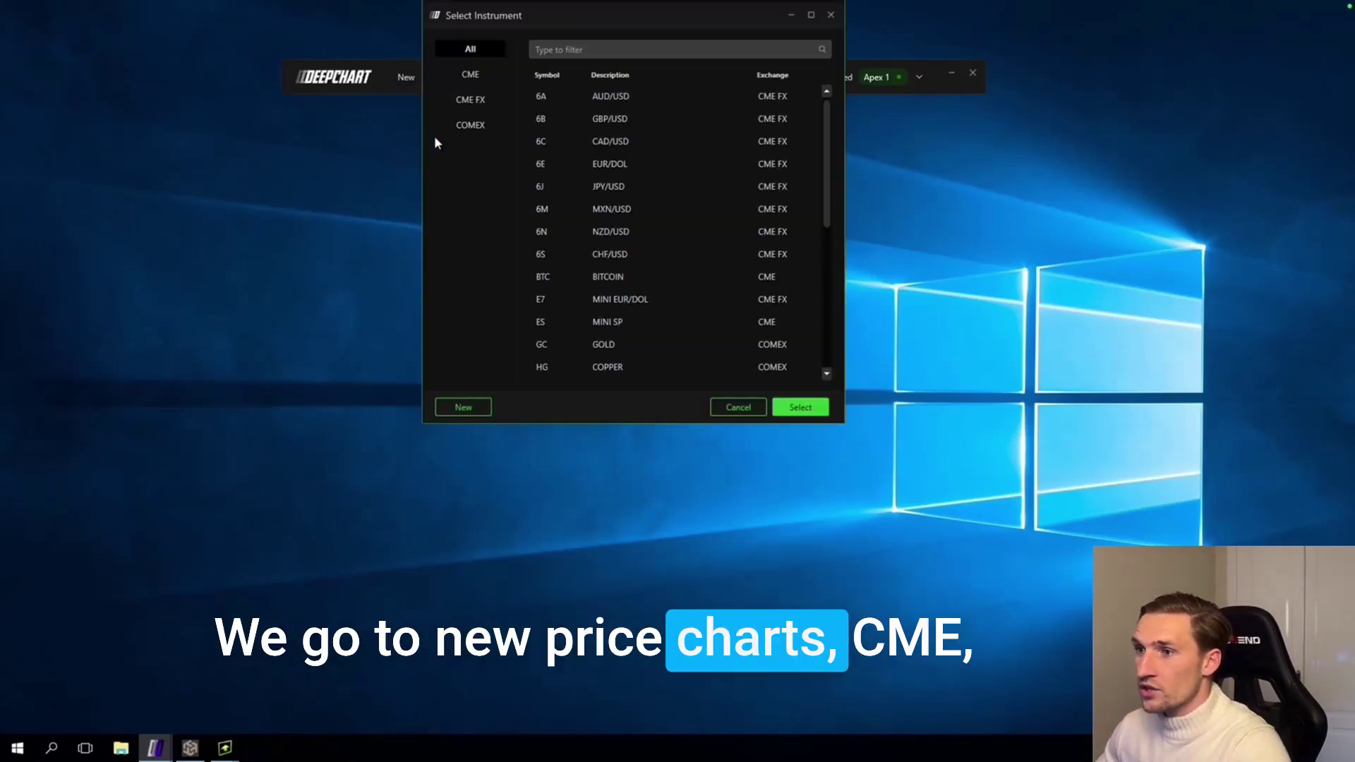
{"action": "left_click", "coordinate": [473, 74]}
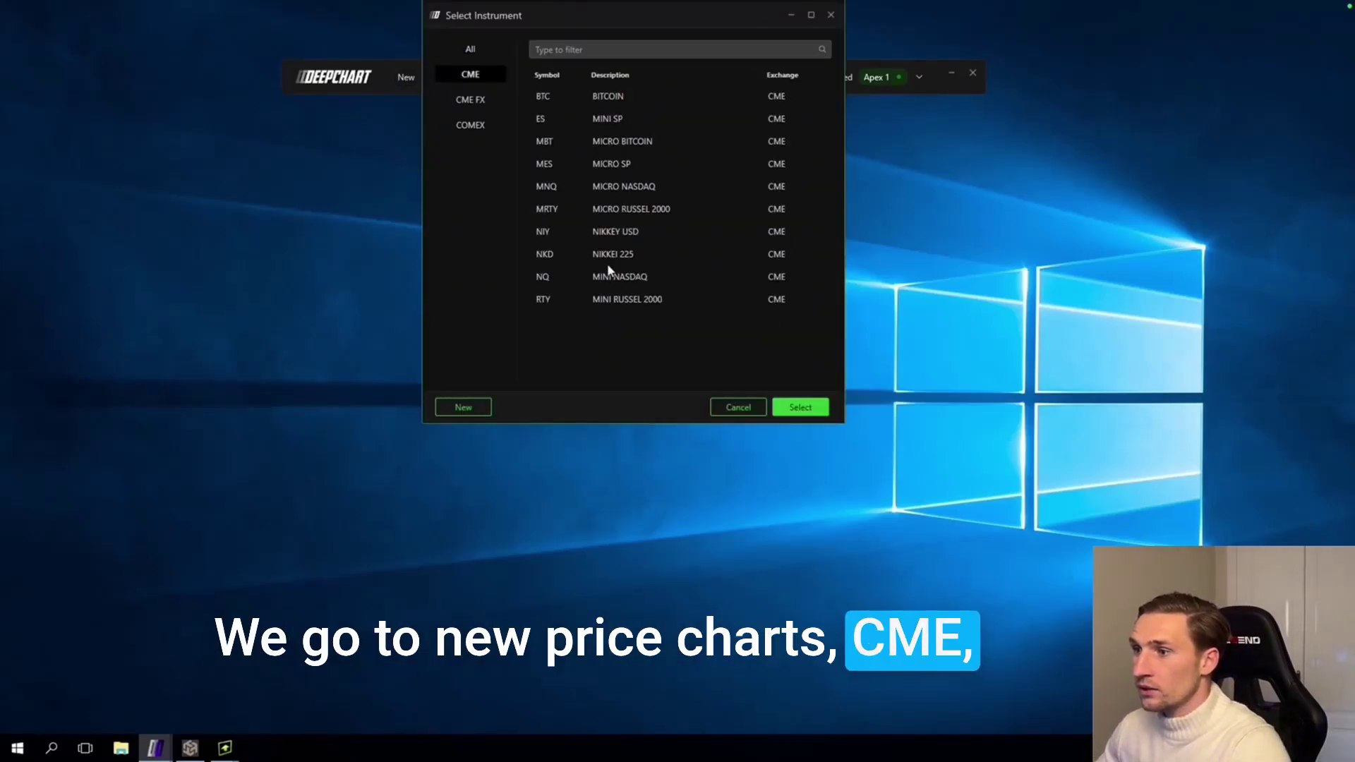
{"action": "double_click", "coordinate": [651, 275]}
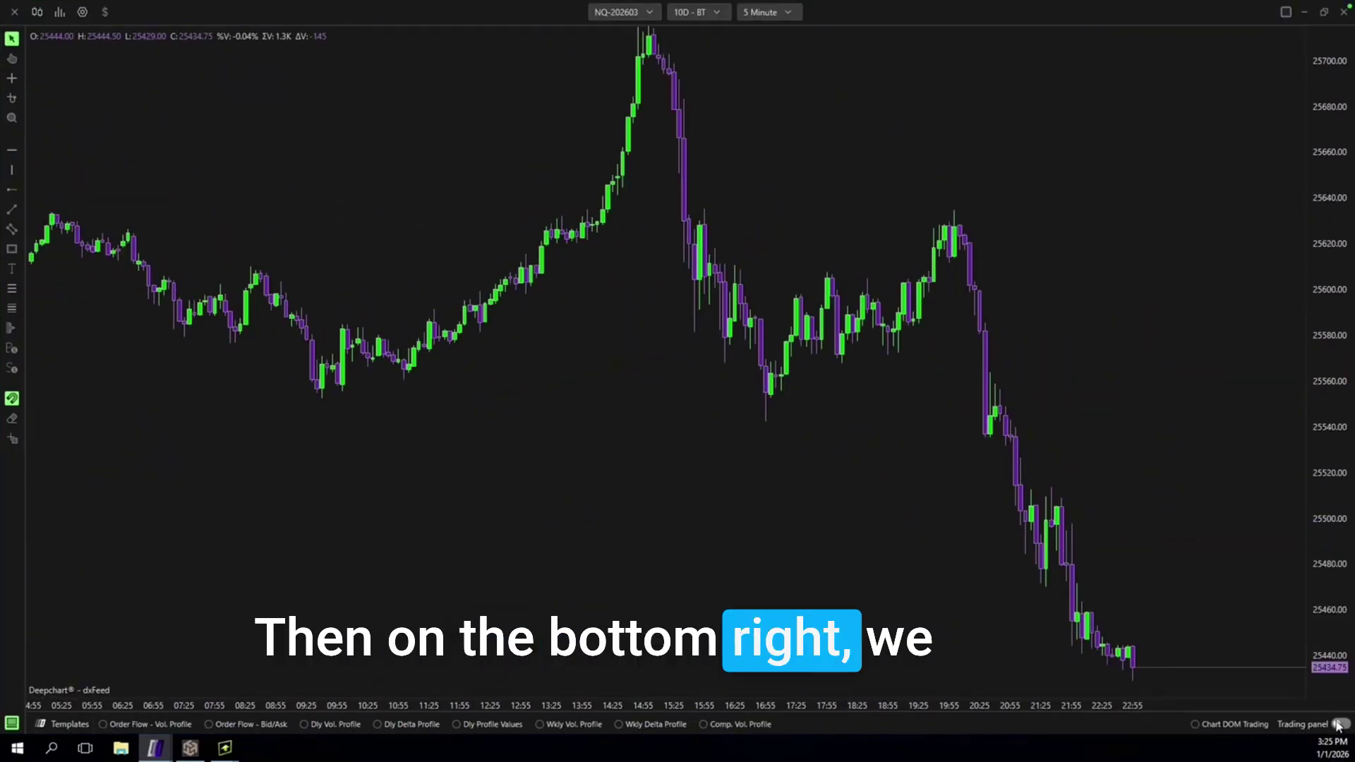
Show the trading panel with Apex 1 as broker and the first Apex account selected
{"action": "left_click", "coordinate": [1340, 724]}
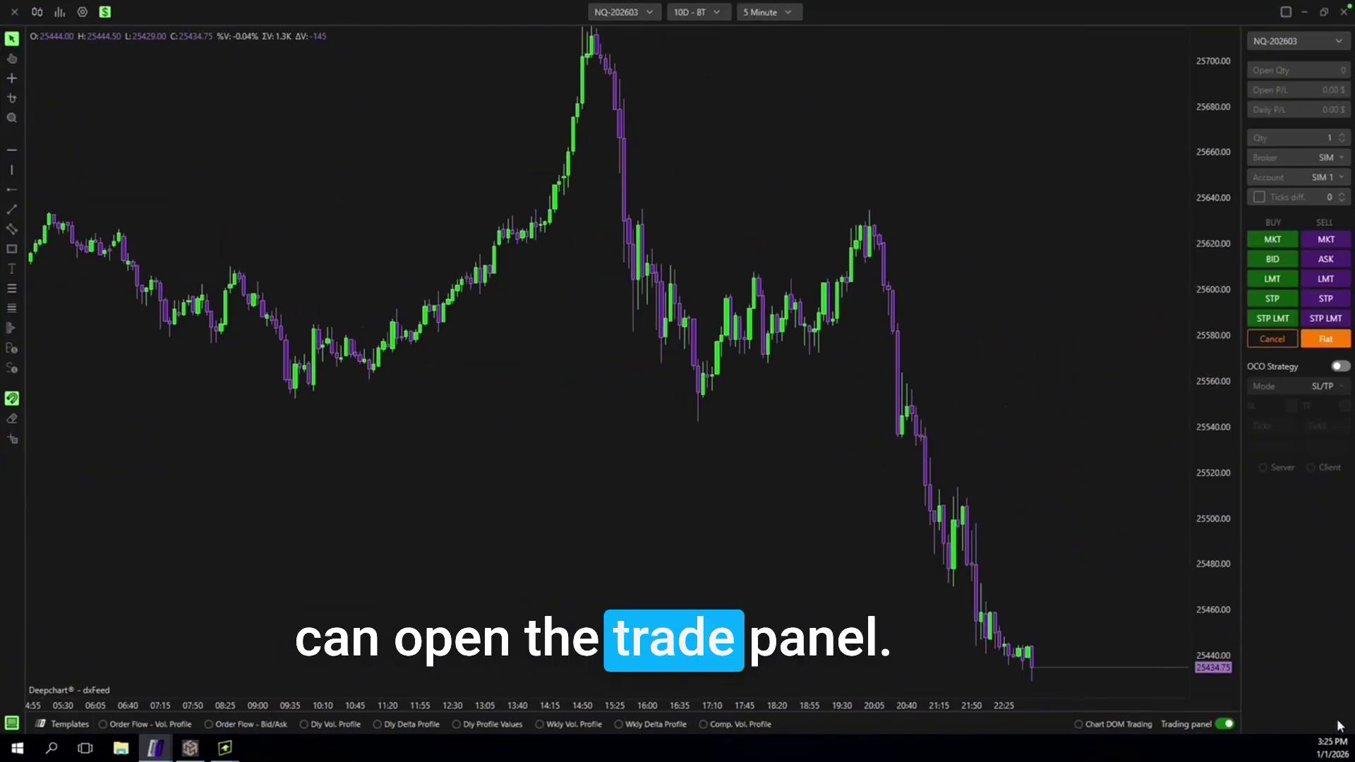
{"action": "left_click", "coordinate": [1295, 157]}
{"action": "left_click", "coordinate": [1277, 192]}
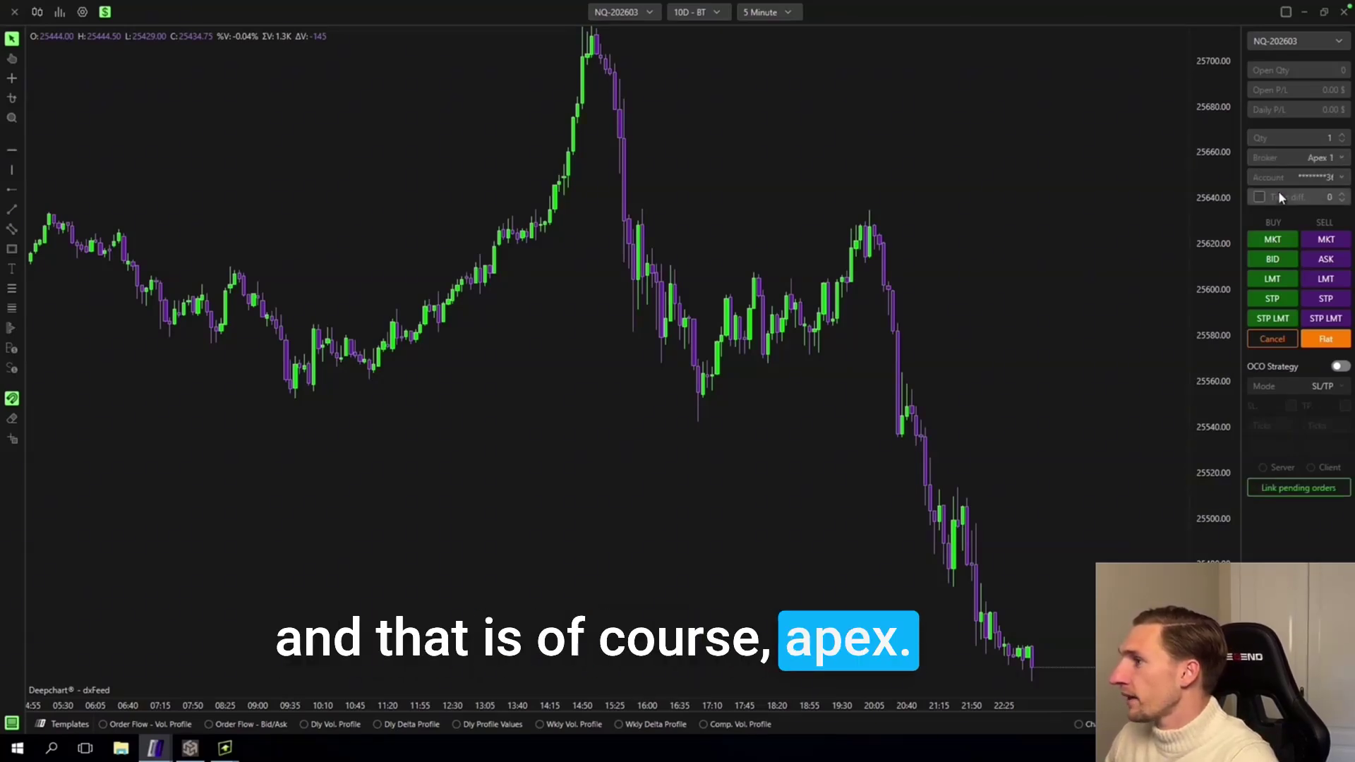
{"action": "left_click", "coordinate": [1307, 177]}
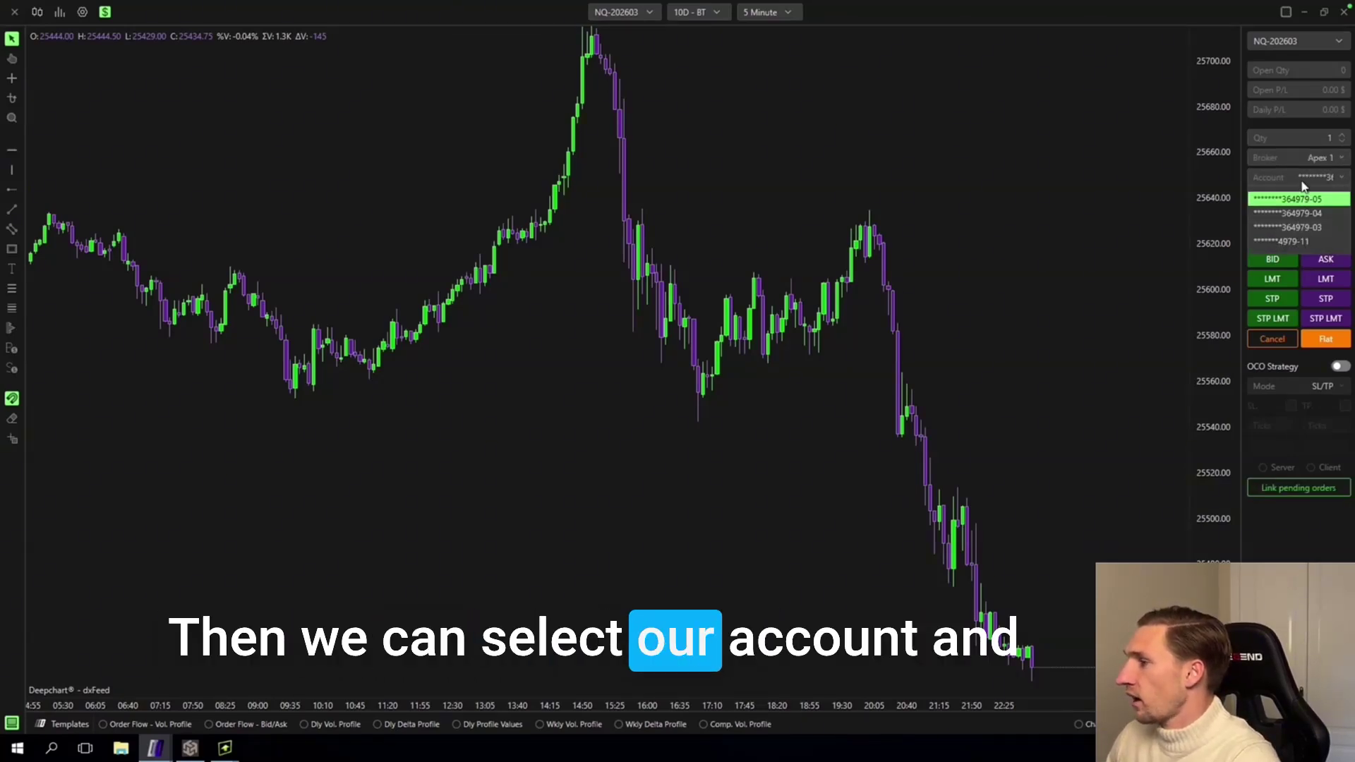
{"action": "left_click", "coordinate": [1298, 243]}
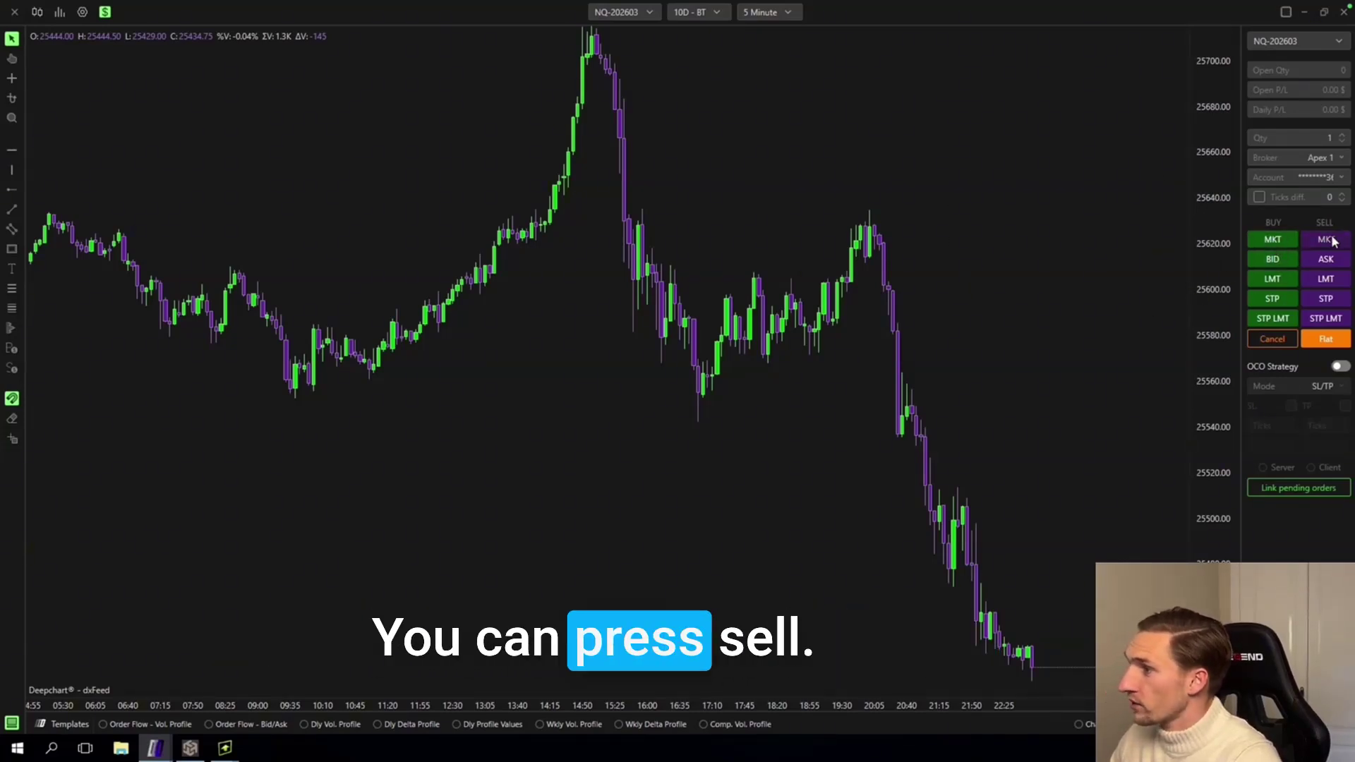
Sell one NQ contract at market, add a take-profit below, and place the stop at 25504
{"action": "left_click", "coordinate": [1272, 278]}
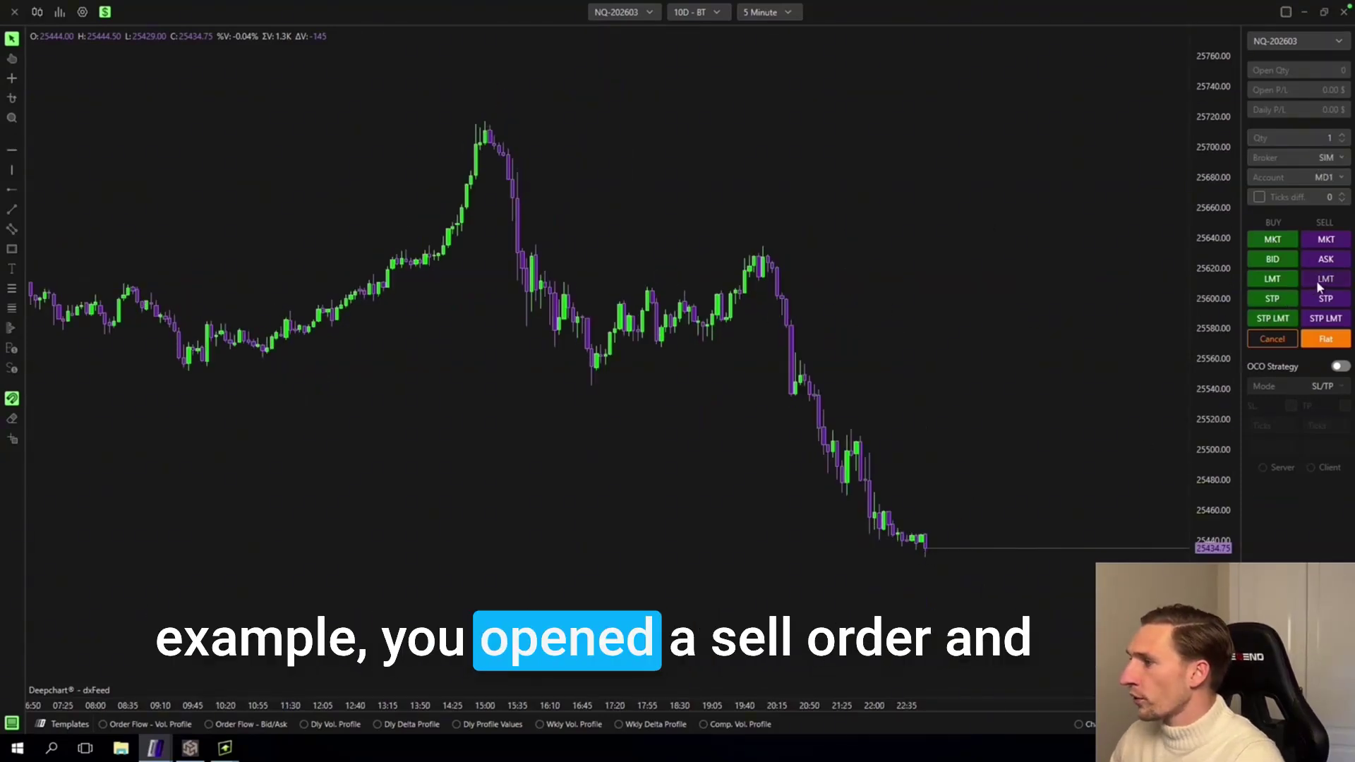
{"action": "left_click", "coordinate": [1327, 240]}
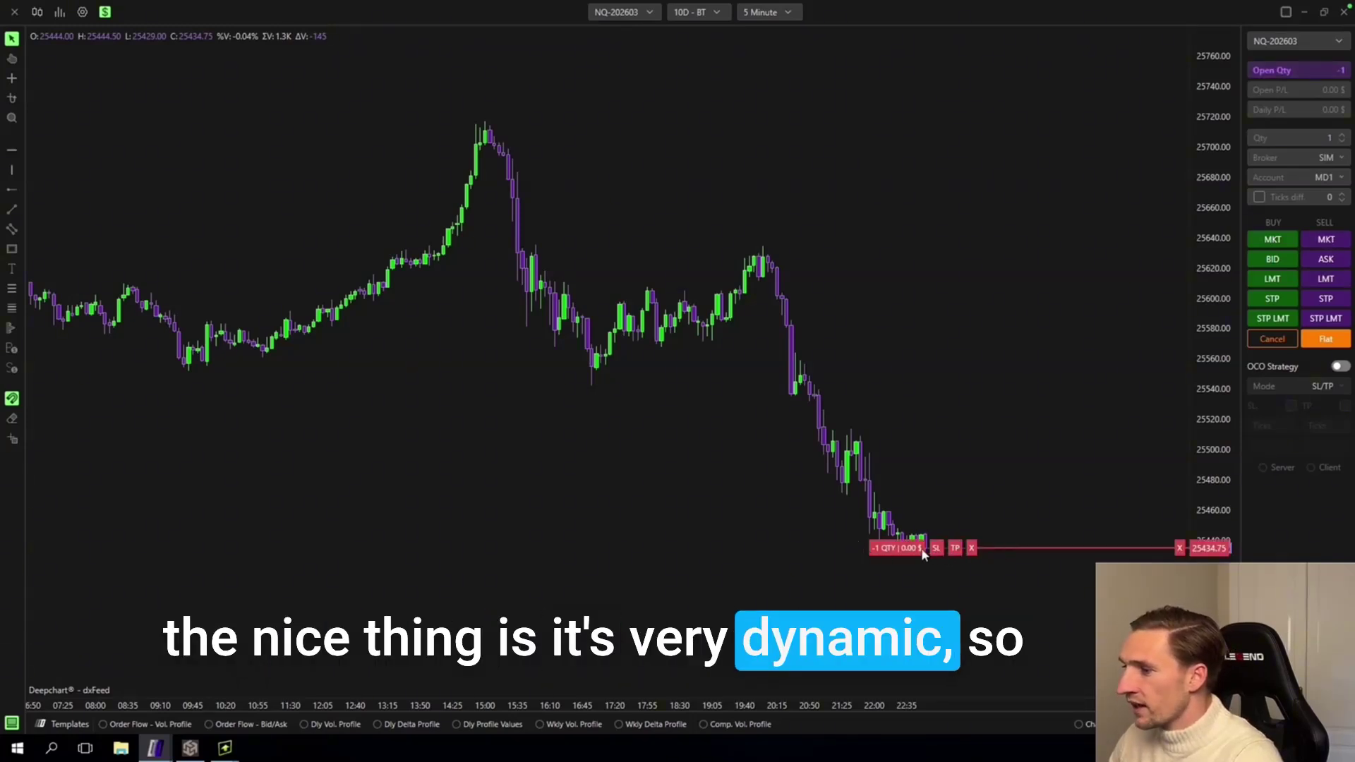
{"action": "left_click_drag", "start_coordinate": [936, 548], "coordinate": [932, 433]}
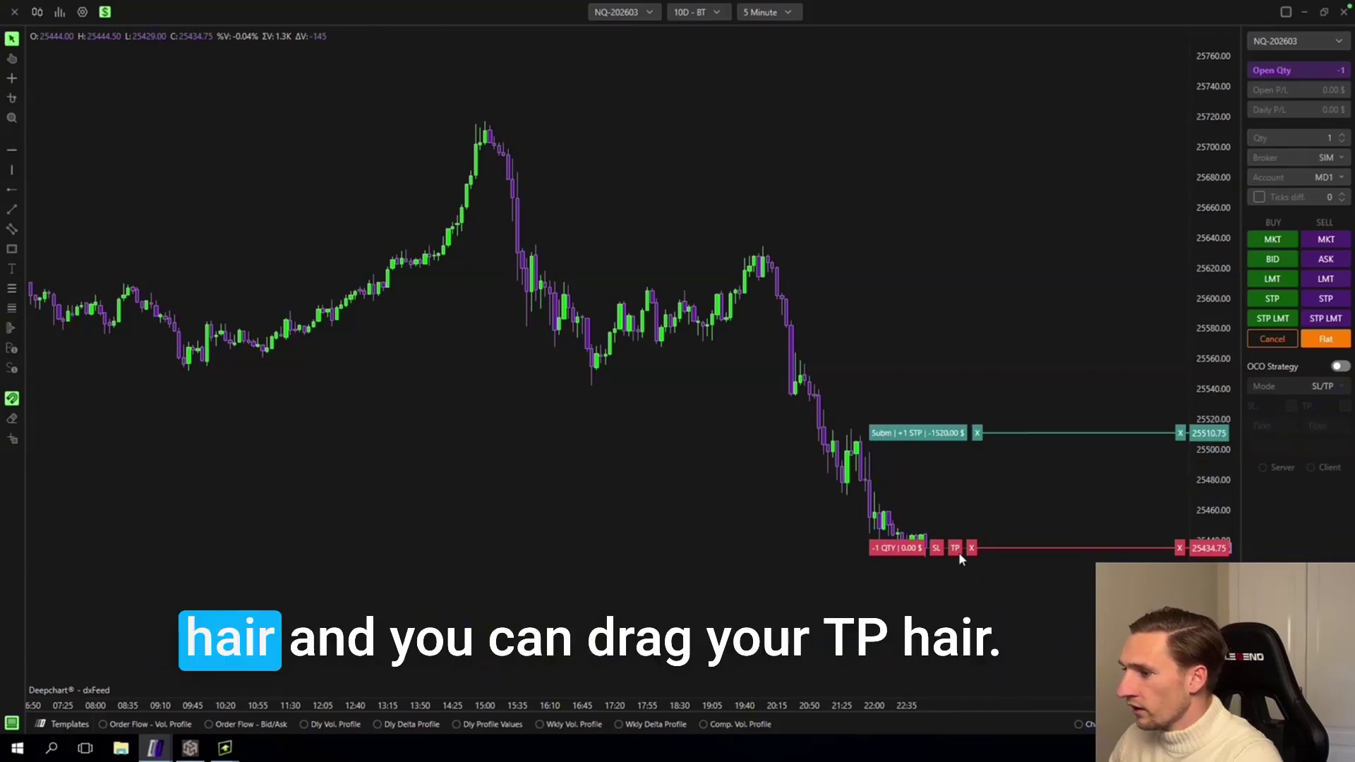
{"action": "left_click_drag", "start_coordinate": [957, 550], "coordinate": [959, 666]}
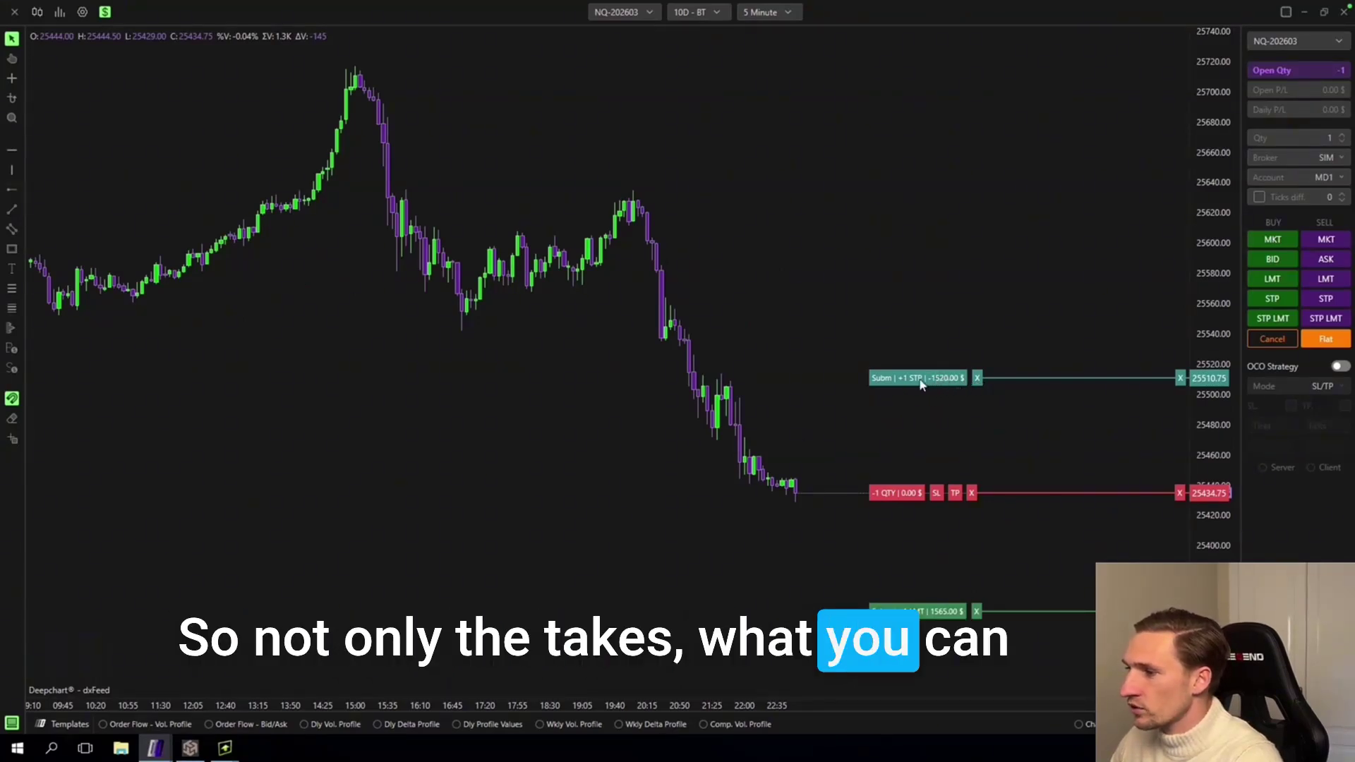
{"action": "left_click_drag", "start_coordinate": [917, 384], "coordinate": [963, 390]}
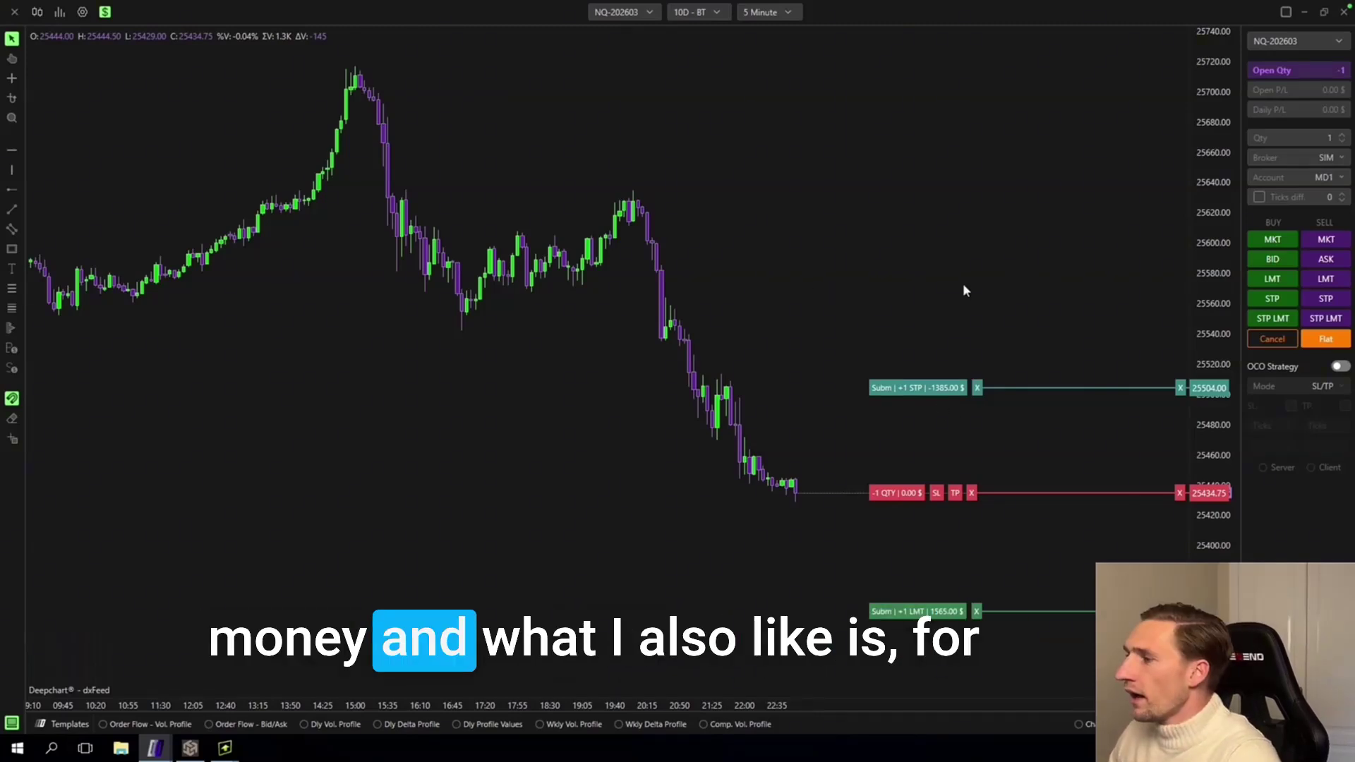
{"action": "left_click", "coordinate": [1326, 239]}
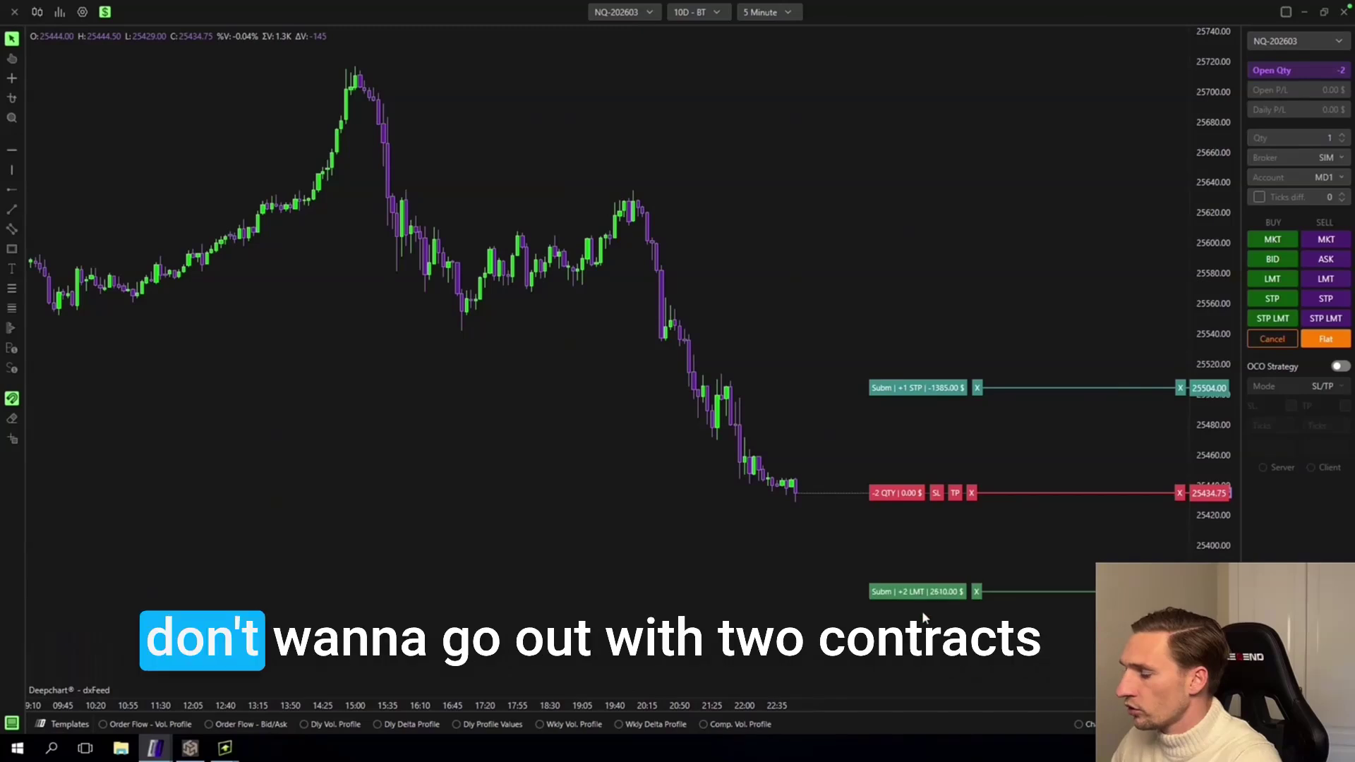
{"action": "left_click_drag", "start_coordinate": [977, 611], "coordinate": [977, 635]}
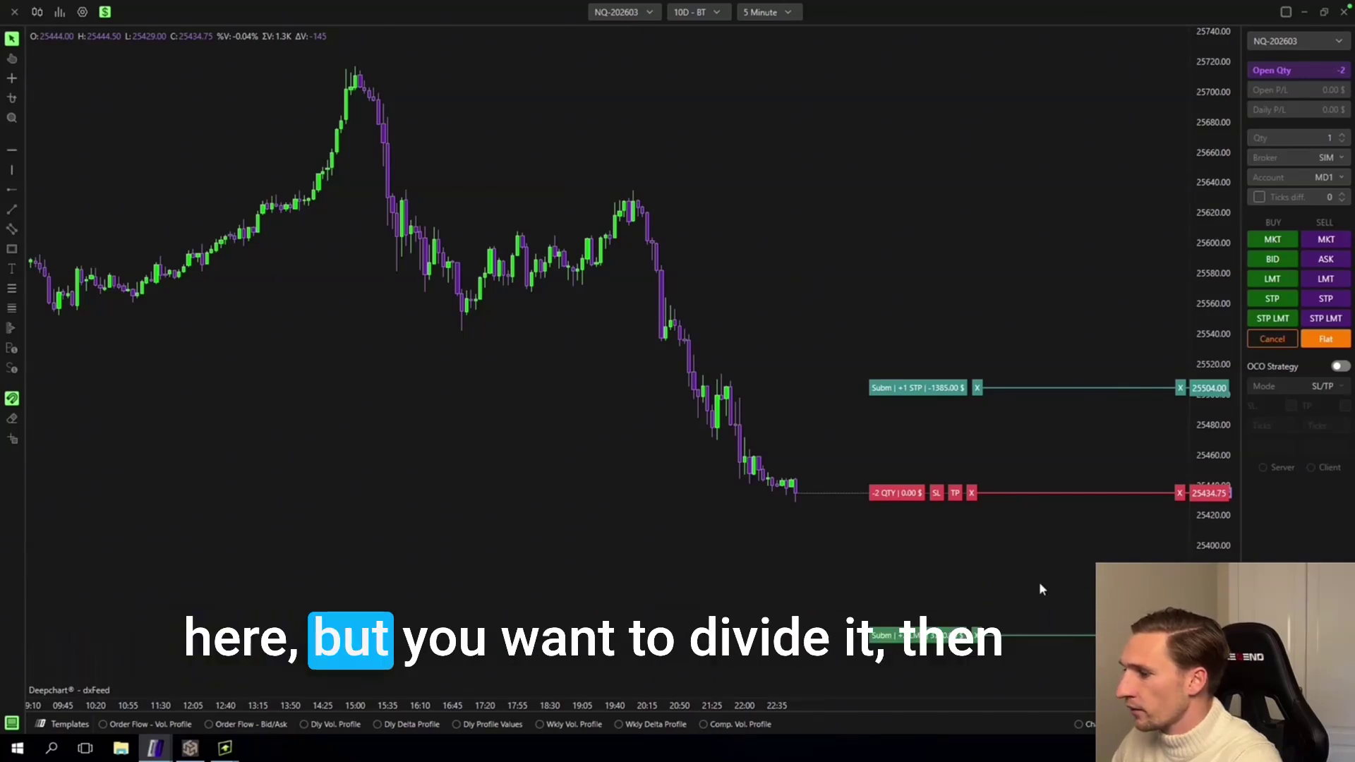
{"action": "left_click", "coordinate": [1284, 278]}
{"action": "left_click", "coordinate": [925, 596]}
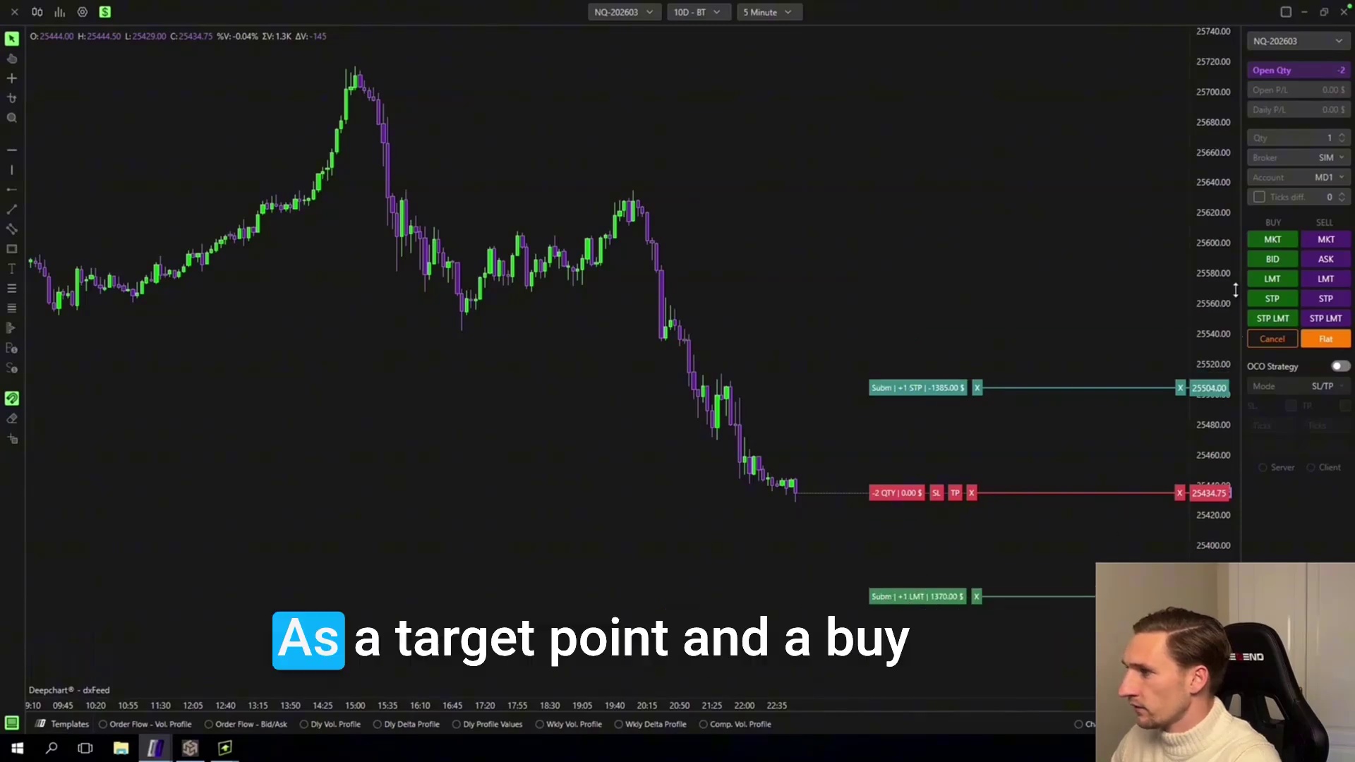
{"action": "left_click", "coordinate": [1273, 279]}
{"action": "left_click", "coordinate": [929, 667]}
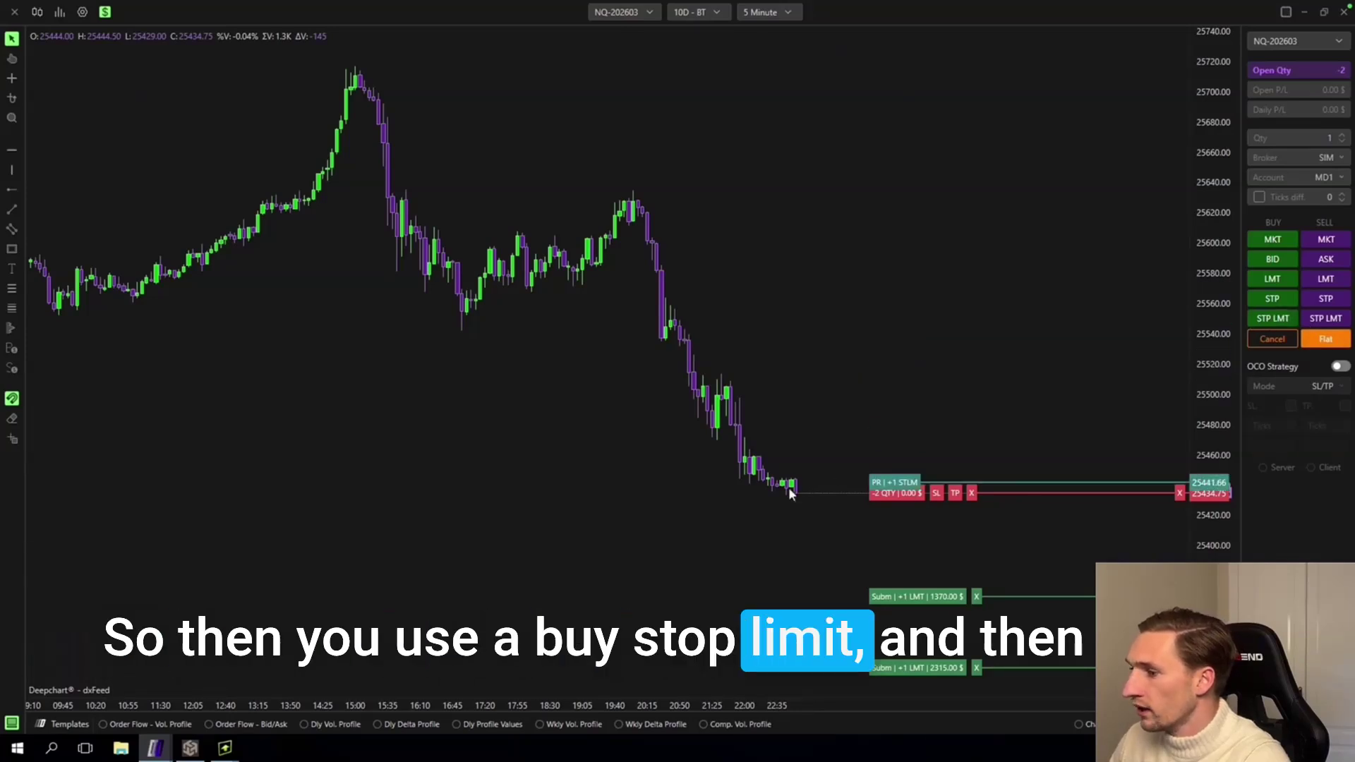
{"action": "left_click", "coordinate": [843, 375]}
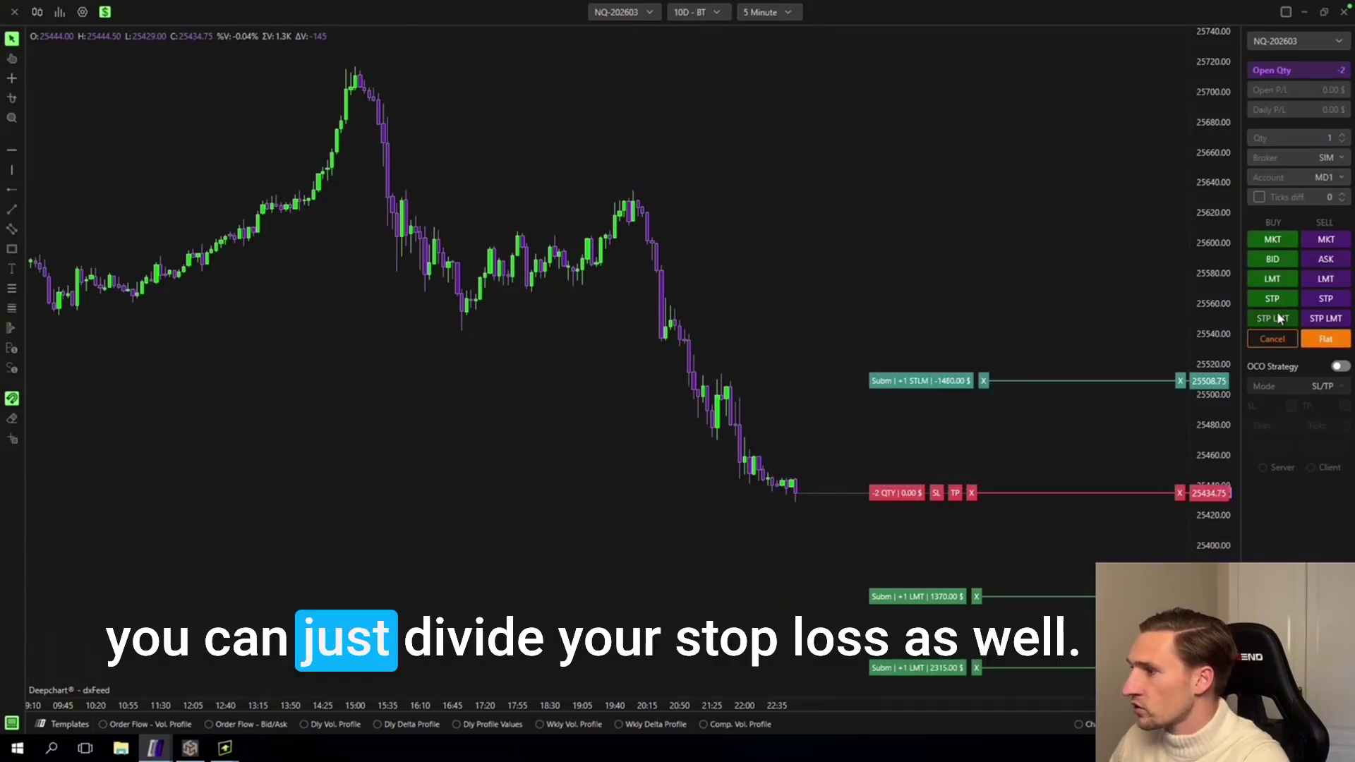
{"action": "left_click", "coordinate": [824, 312]}
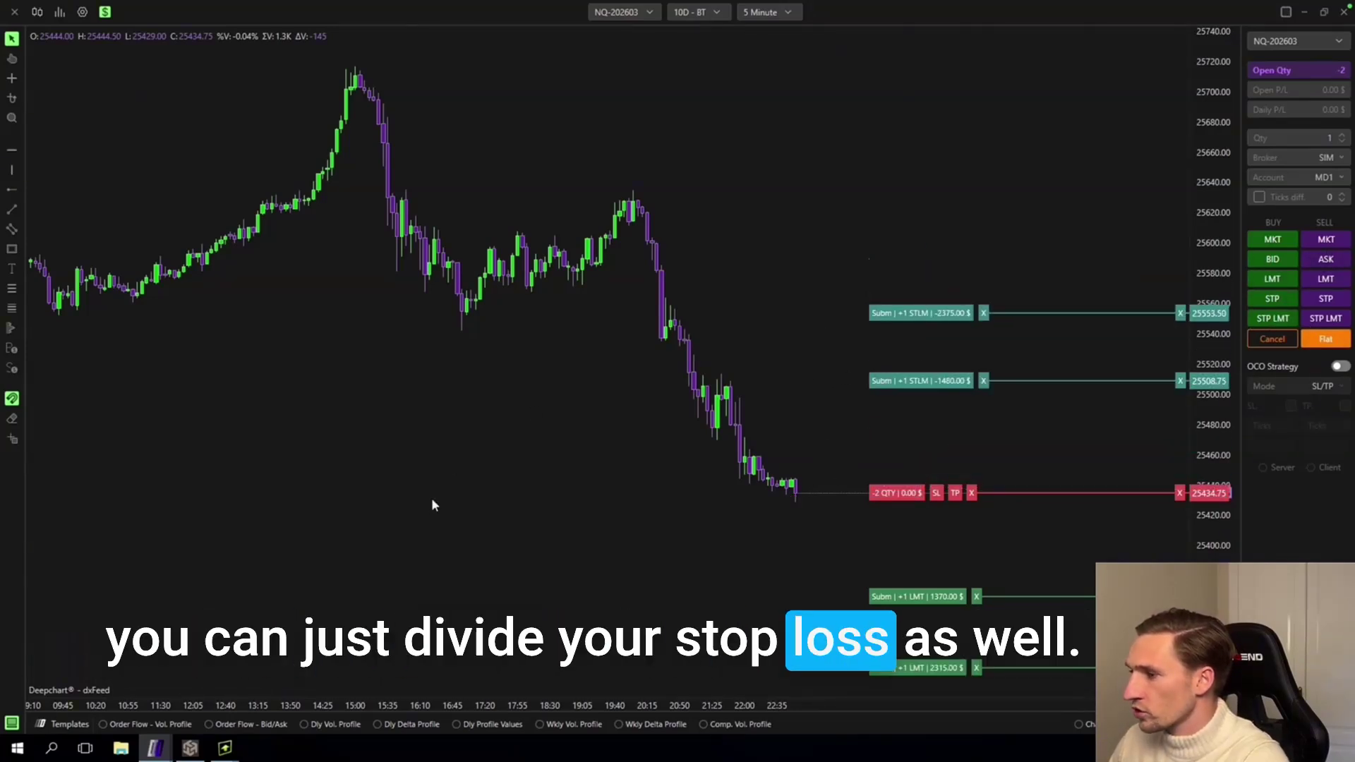
{"action": "left_click_drag", "start_coordinate": [949, 318], "coordinate": [929, 377]}
{"action": "left_click", "coordinate": [983, 374]}
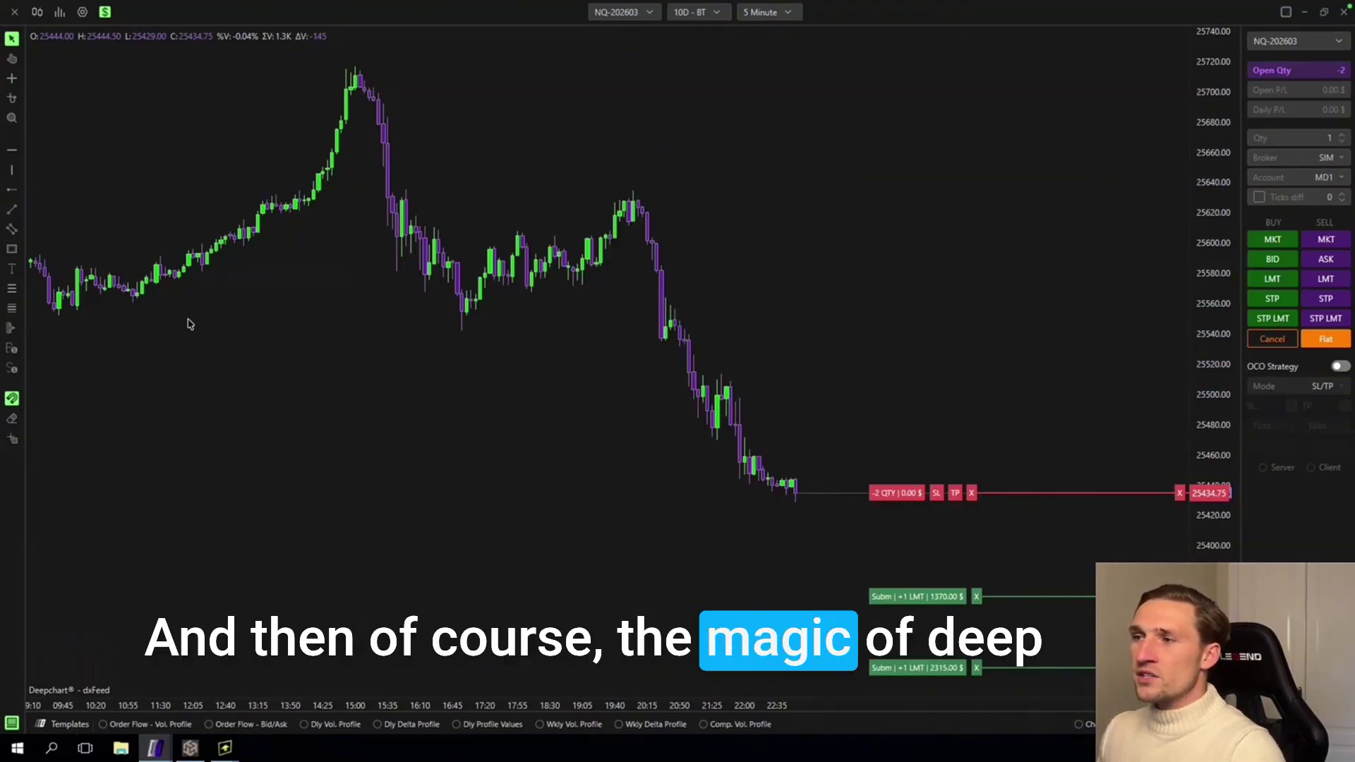
{"action": "left_click", "coordinate": [60, 13]}
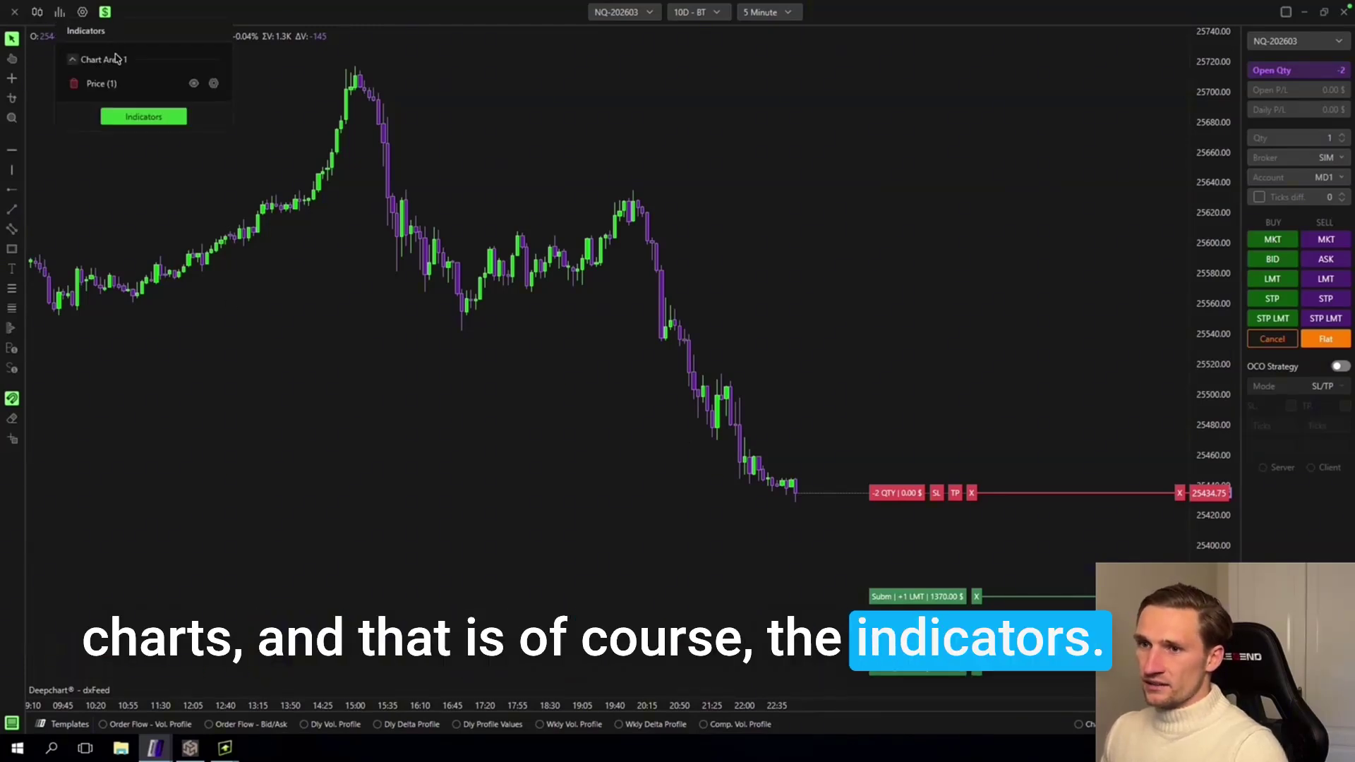
{"action": "left_click", "coordinate": [144, 117]}
{"action": "scroll", "coordinate": [578, 404], "scroll_direction": "down", "scroll_amount": 5}
{"action": "scroll", "coordinate": [577, 404], "scroll_direction": "down", "scroll_amount": 4}
{"action": "scroll", "coordinate": [577, 404], "scroll_direction": "up", "scroll_amount": 6}
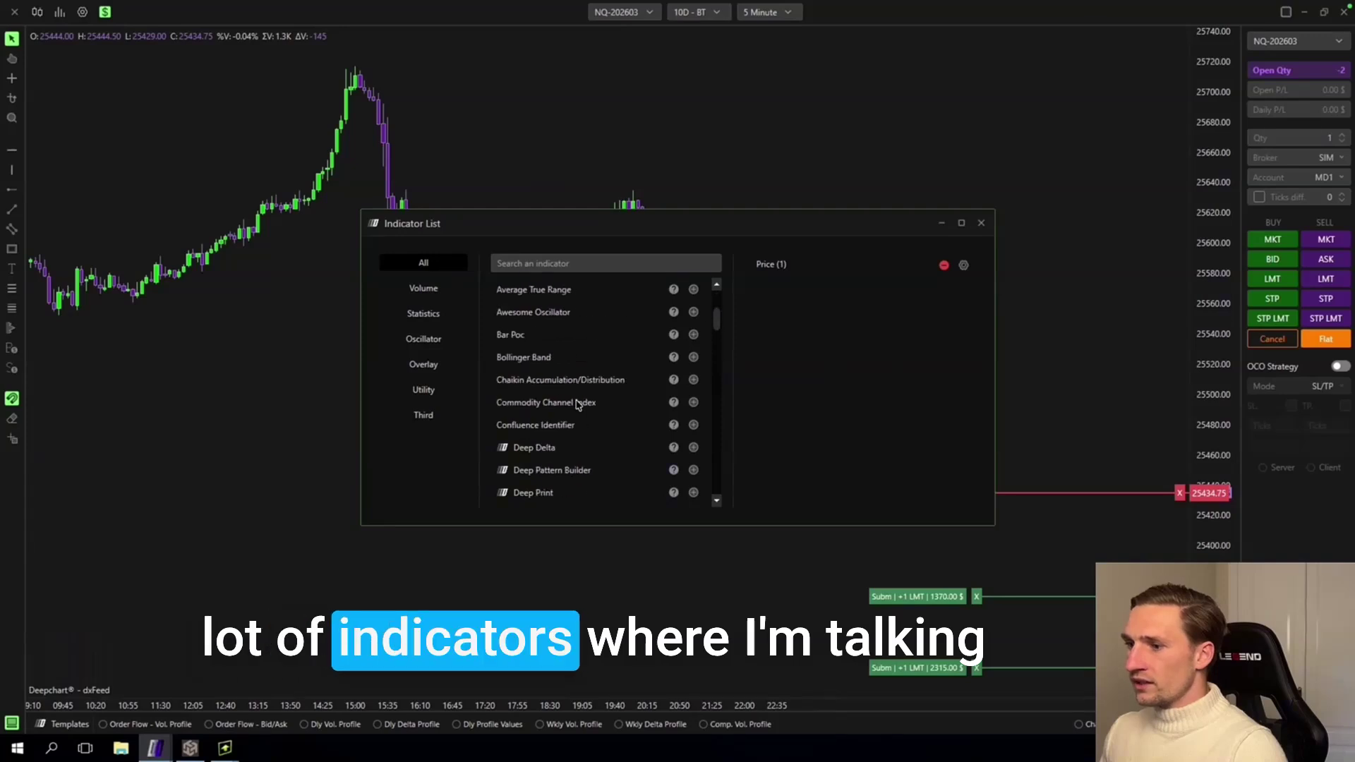
{"action": "scroll", "coordinate": [578, 404], "scroll_direction": "down", "scroll_amount": 4}
{"action": "scroll", "coordinate": [577, 404], "scroll_direction": "up", "scroll_amount": 1}
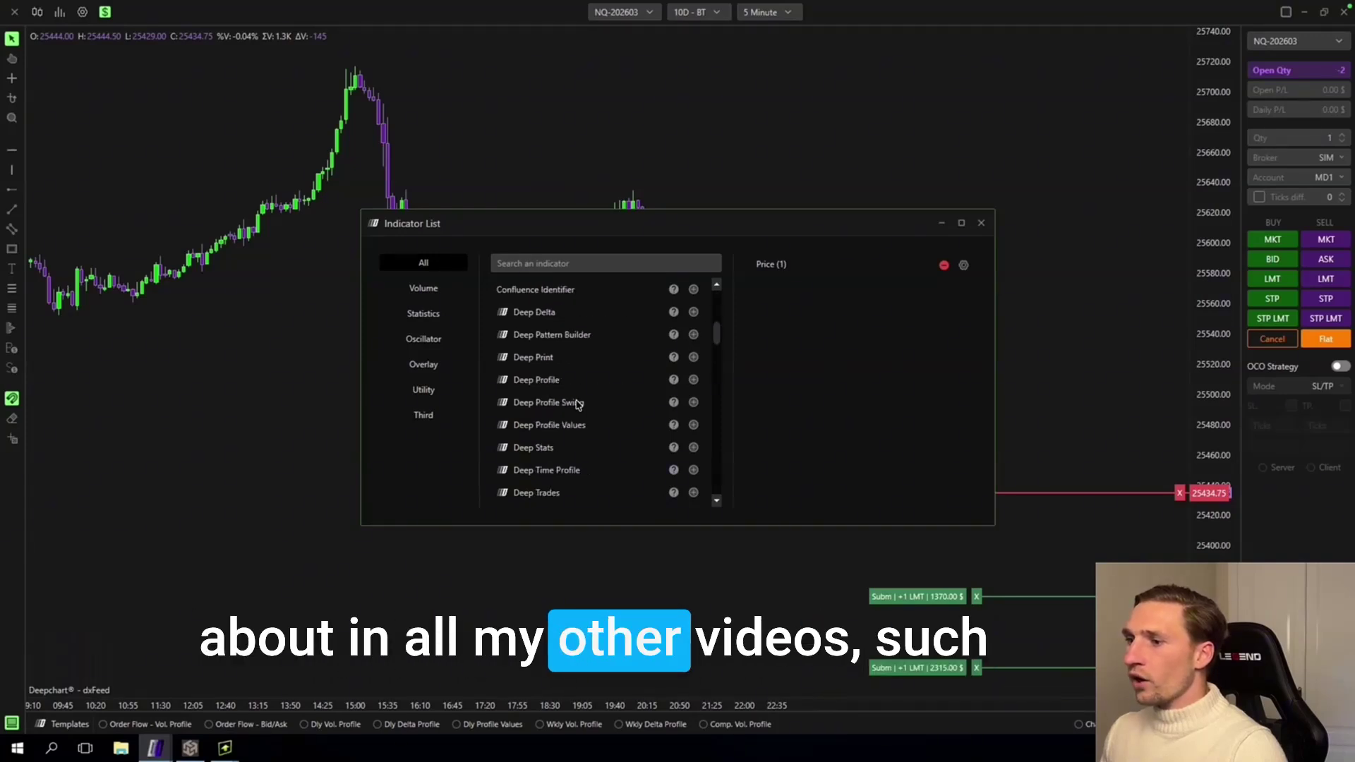
{"action": "scroll", "coordinate": [577, 403], "scroll_direction": "down", "scroll_amount": 2}
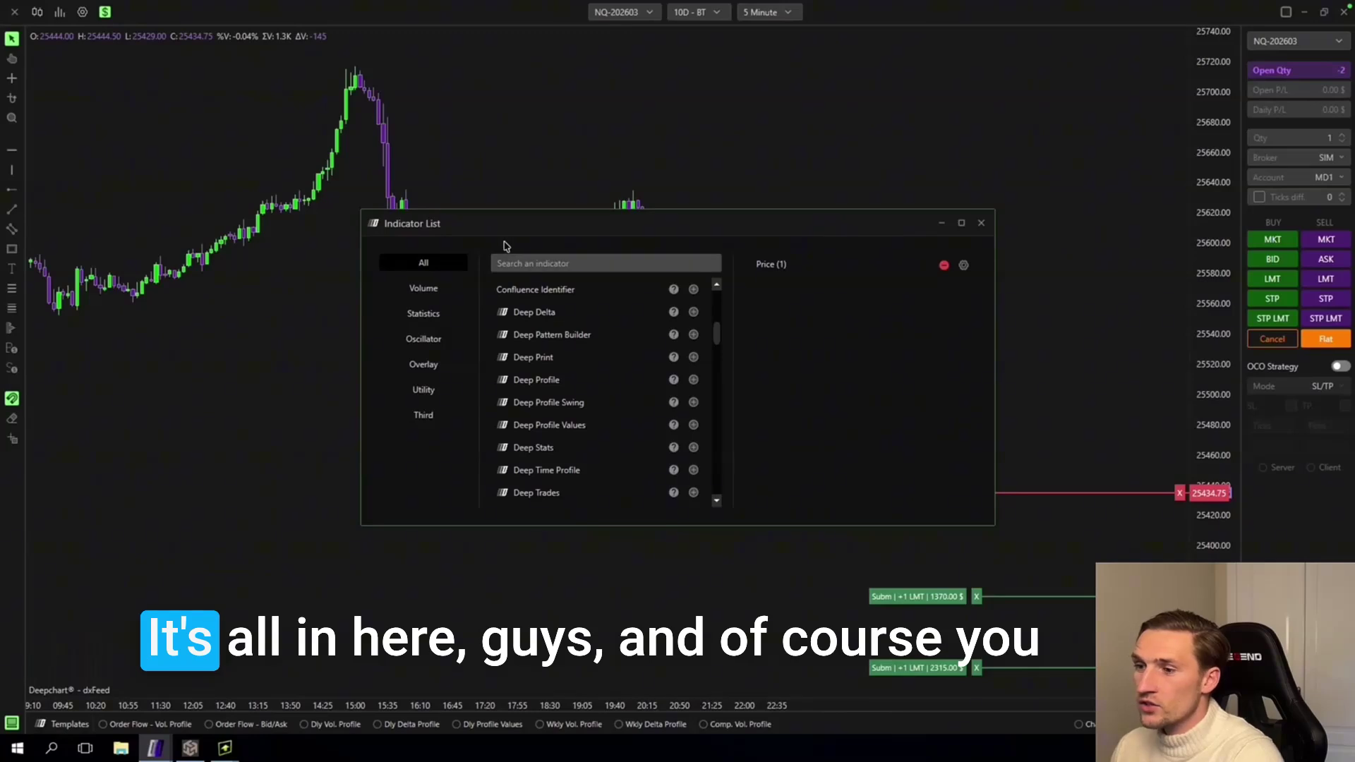
Load the NQ Effort - 40 range template from the FULL VERSION NQ template folder
{"action": "left_click", "coordinate": [982, 223]}
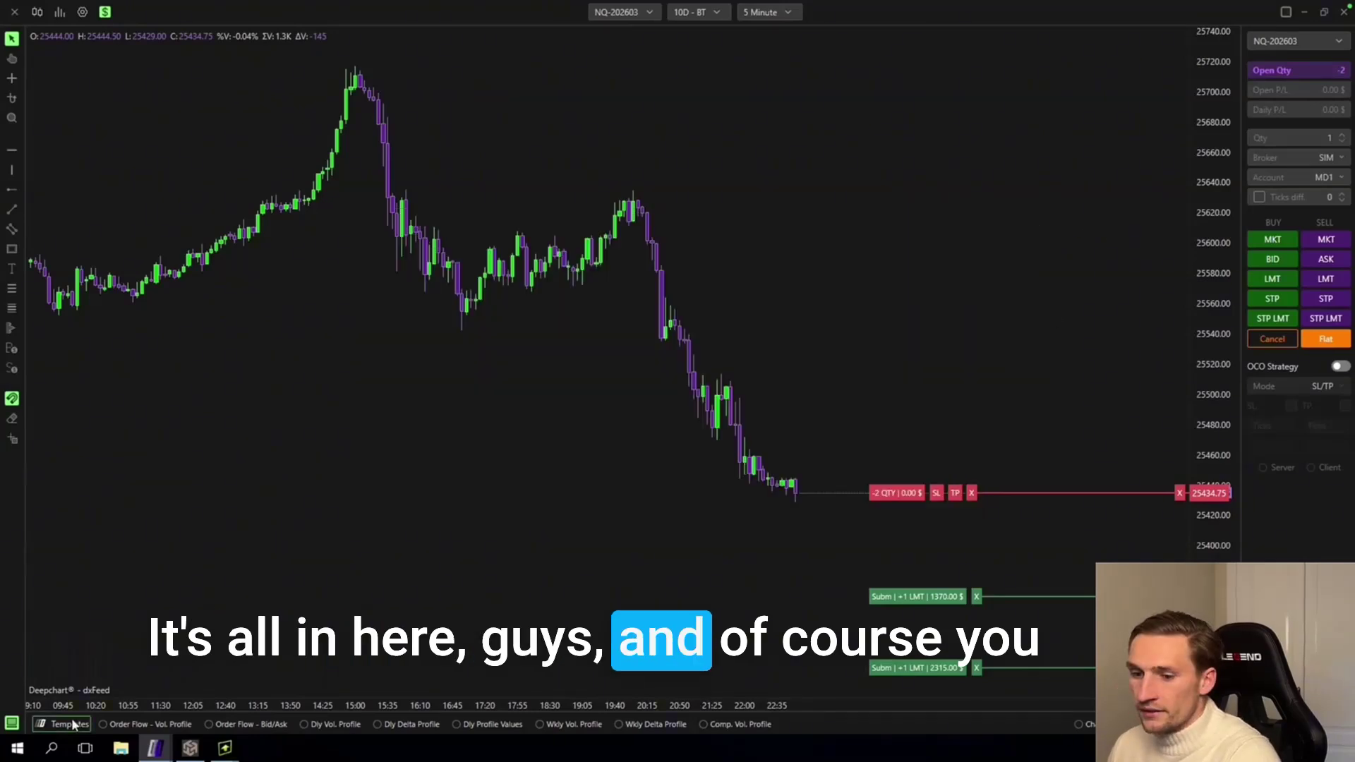
{"action": "left_click", "coordinate": [71, 723]}
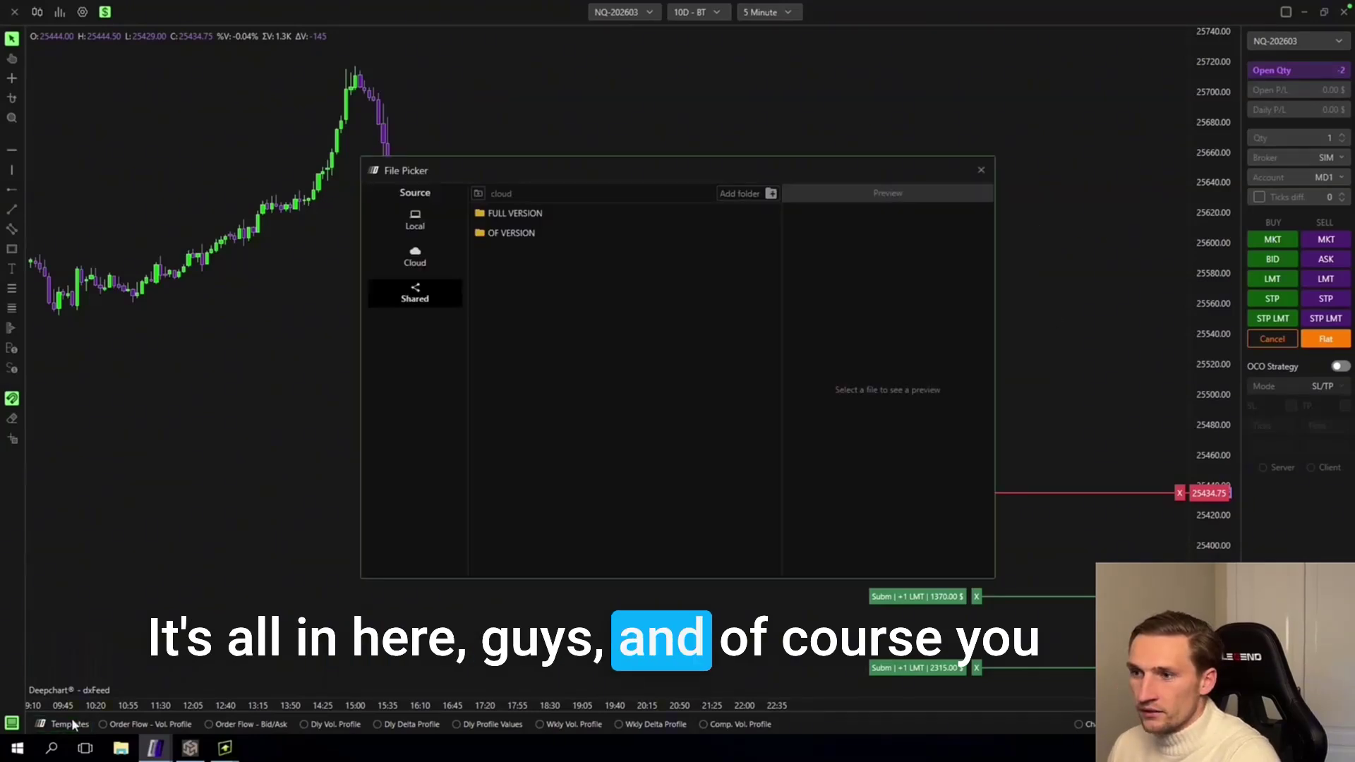
{"action": "double_click", "coordinate": [535, 208]}
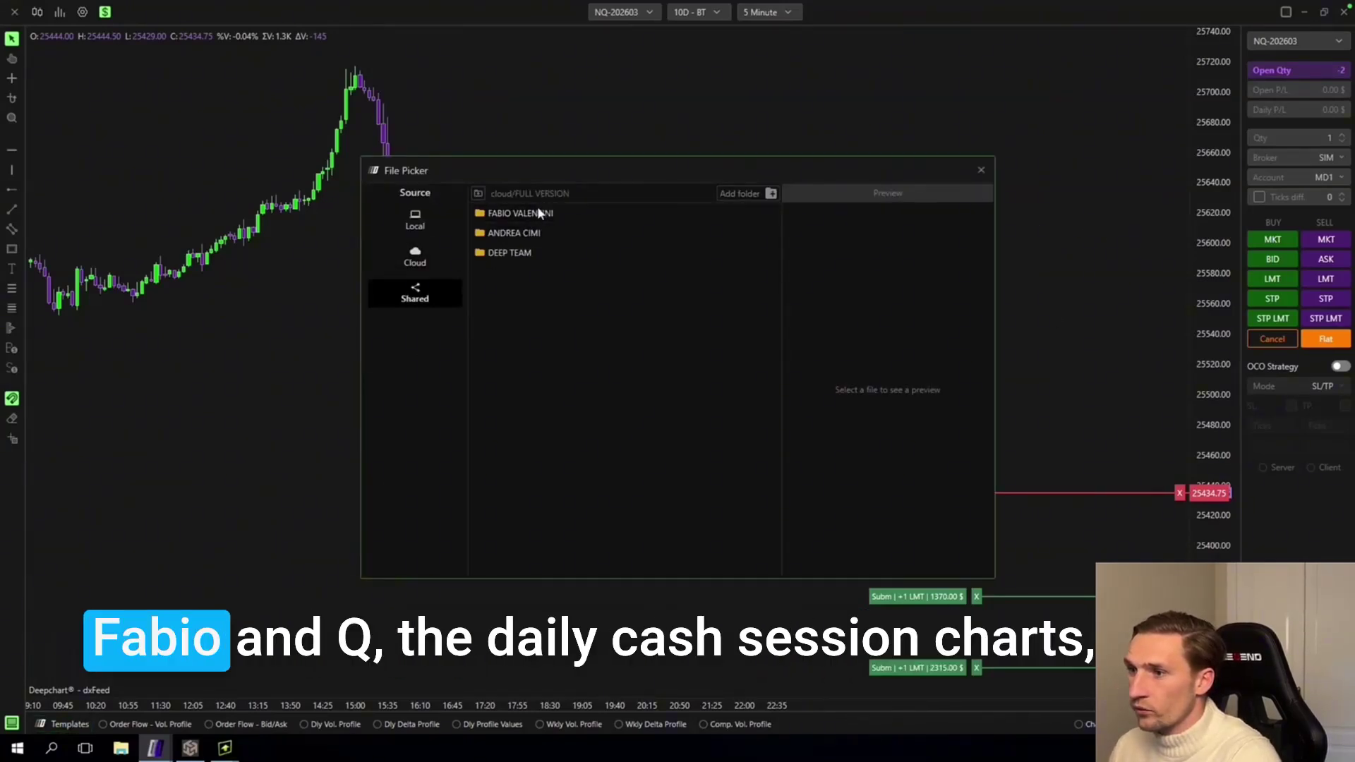
{"action": "double_click", "coordinate": [541, 207]}
{"action": "double_click", "coordinate": [501, 216]}
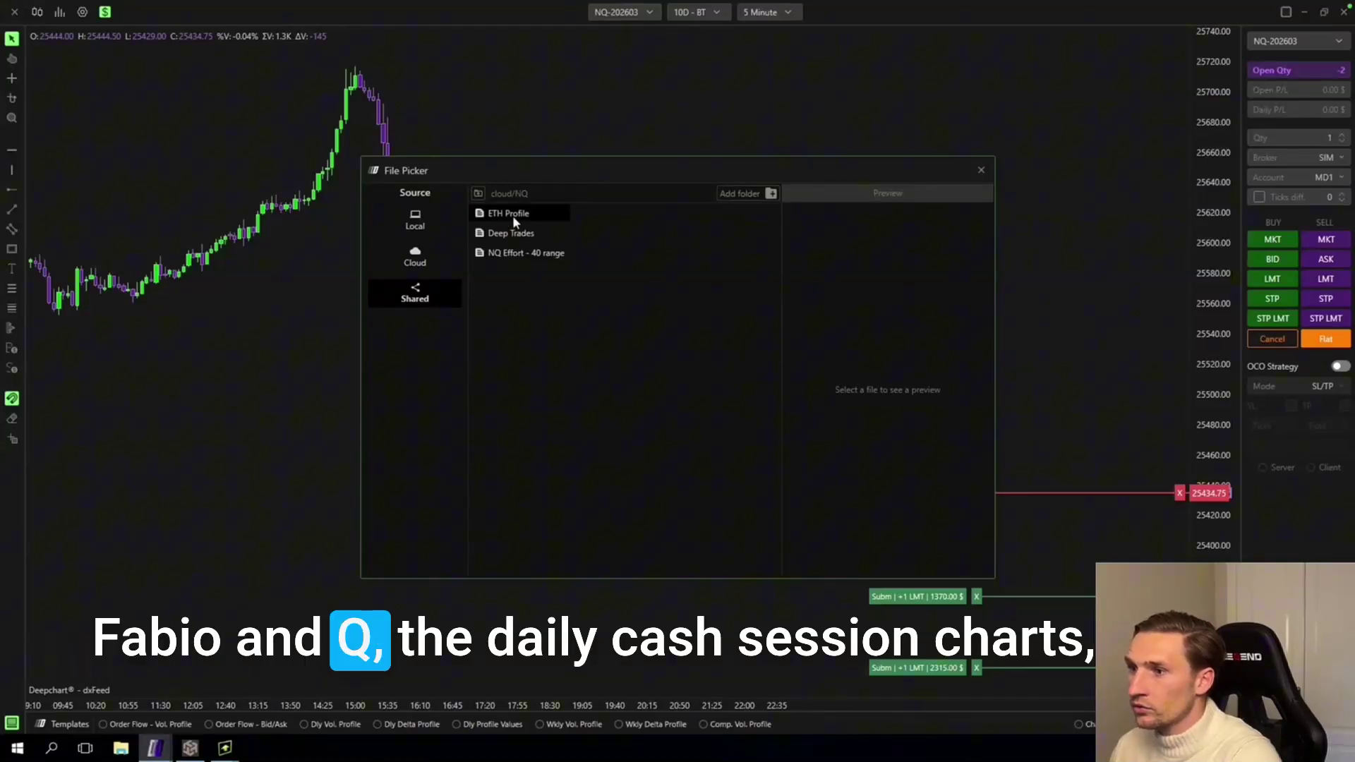
{"action": "double_click", "coordinate": [533, 254]}
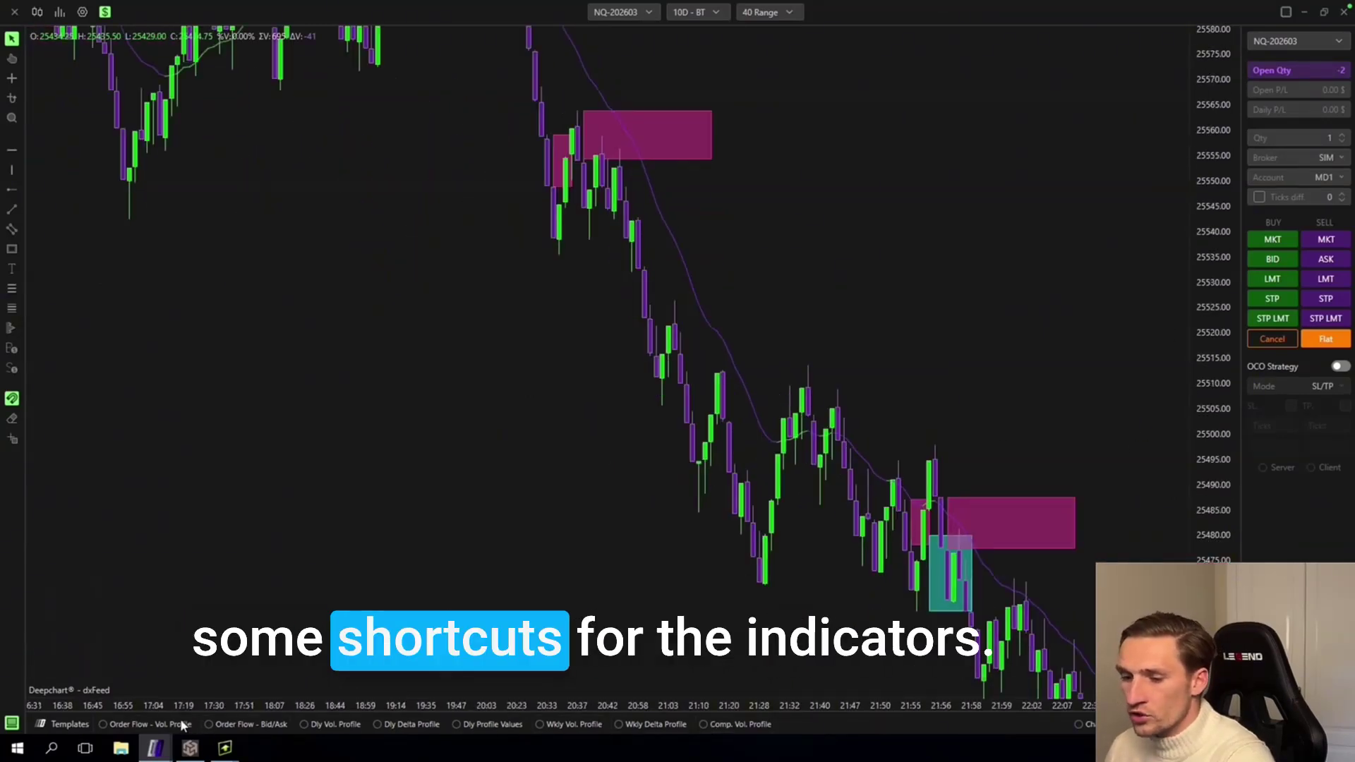
{"action": "left_click", "coordinate": [103, 723]}
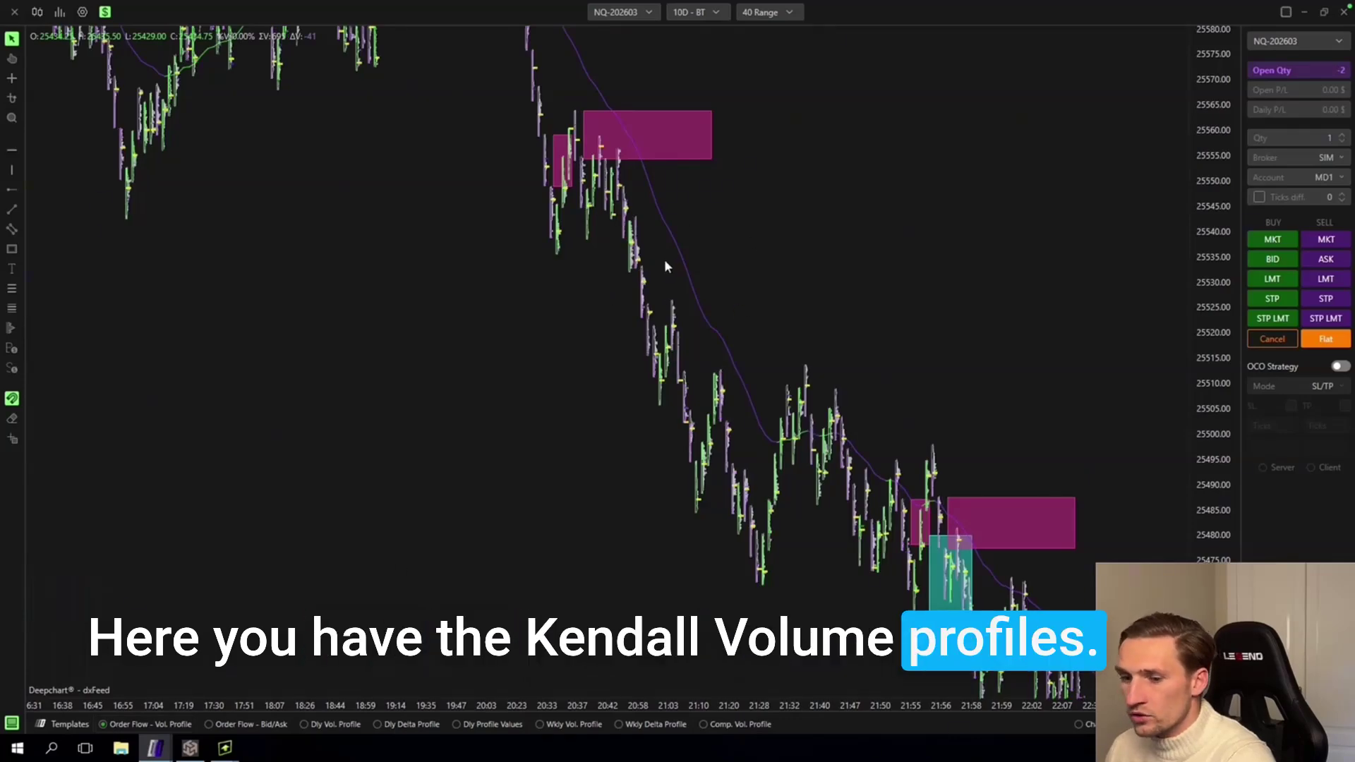
{"action": "scroll", "coordinate": [664, 259], "scroll_direction": "up", "scroll_amount": 5}
{"action": "scroll", "coordinate": [598, 223], "scroll_direction": "up", "scroll_amount": 1}
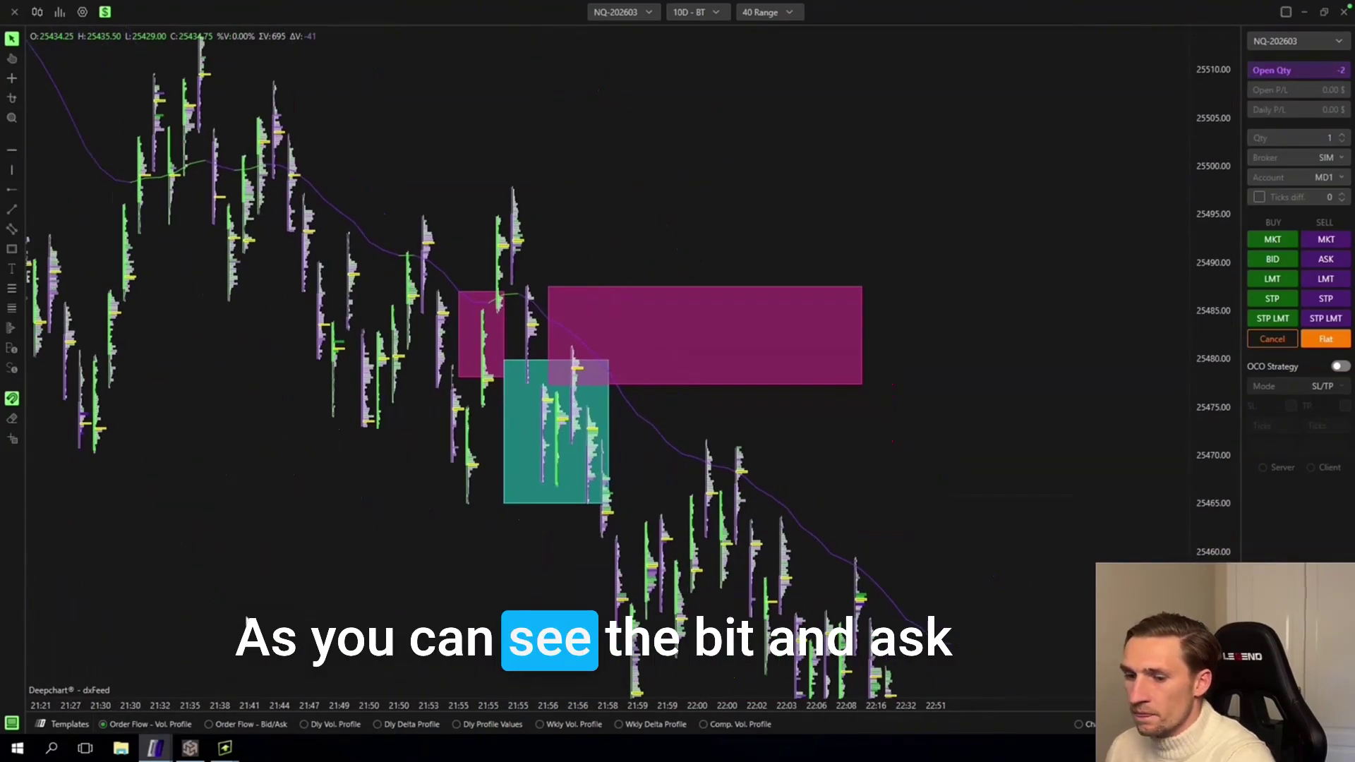
{"action": "left_click", "coordinate": [209, 724]}
{"action": "scroll", "coordinate": [425, 459], "scroll_direction": "up", "scroll_amount": 2}
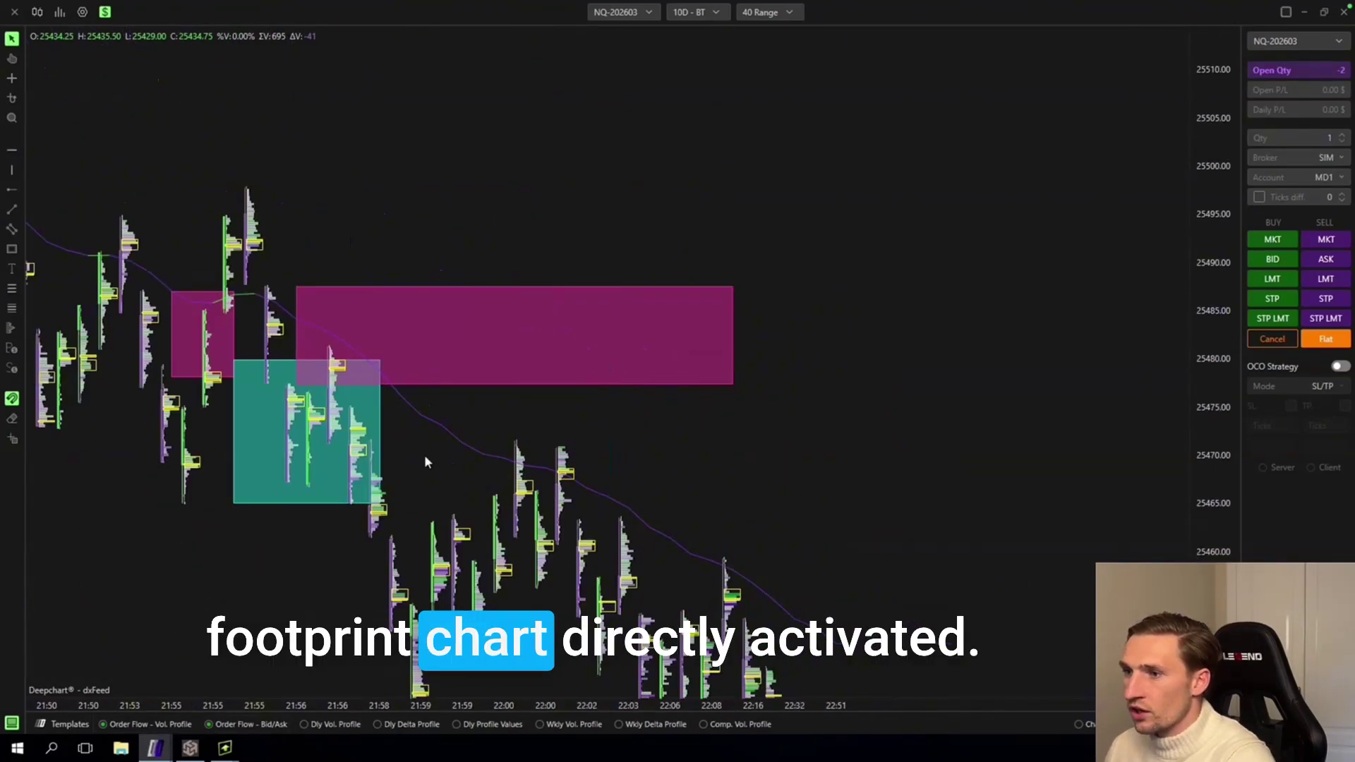
{"action": "scroll", "coordinate": [425, 459], "scroll_direction": "up", "scroll_amount": 3}
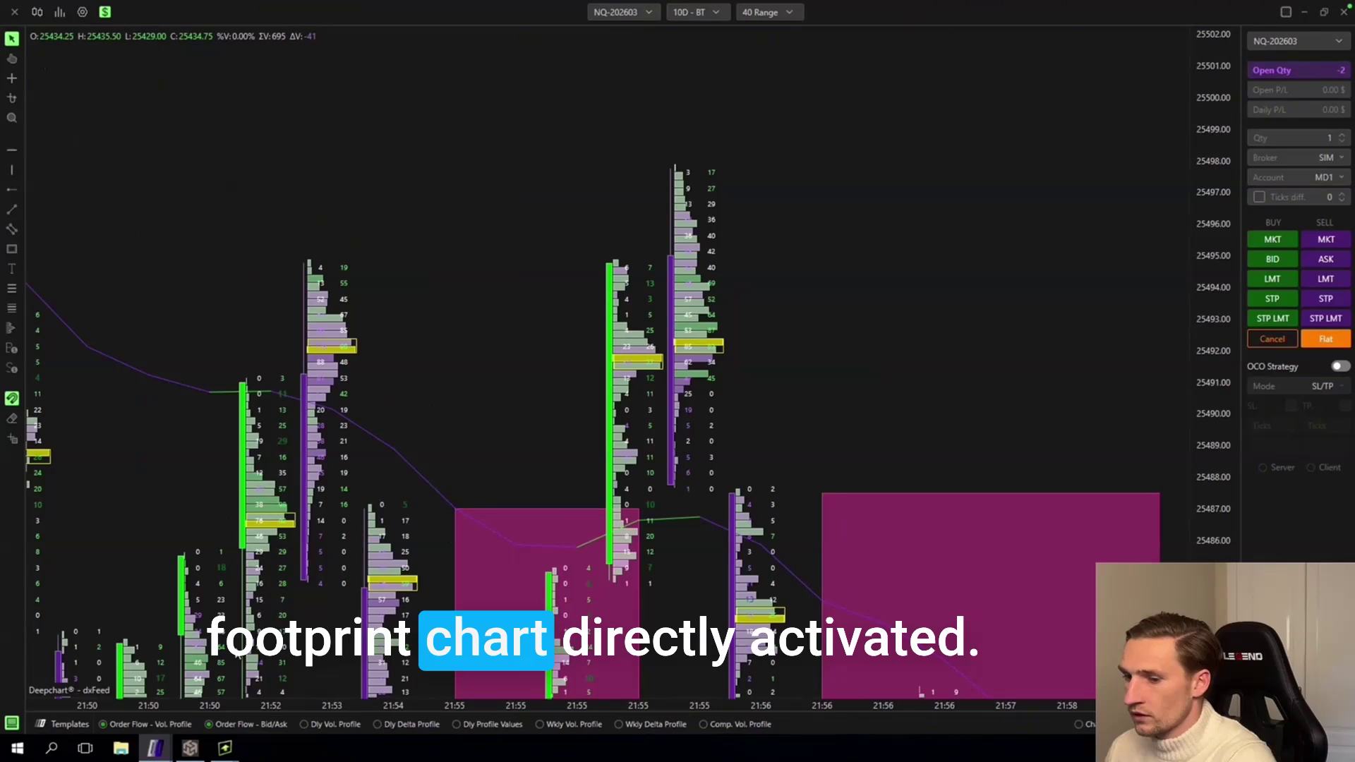
{"action": "left_click", "coordinate": [209, 724]}
{"action": "left_click", "coordinate": [303, 724]}
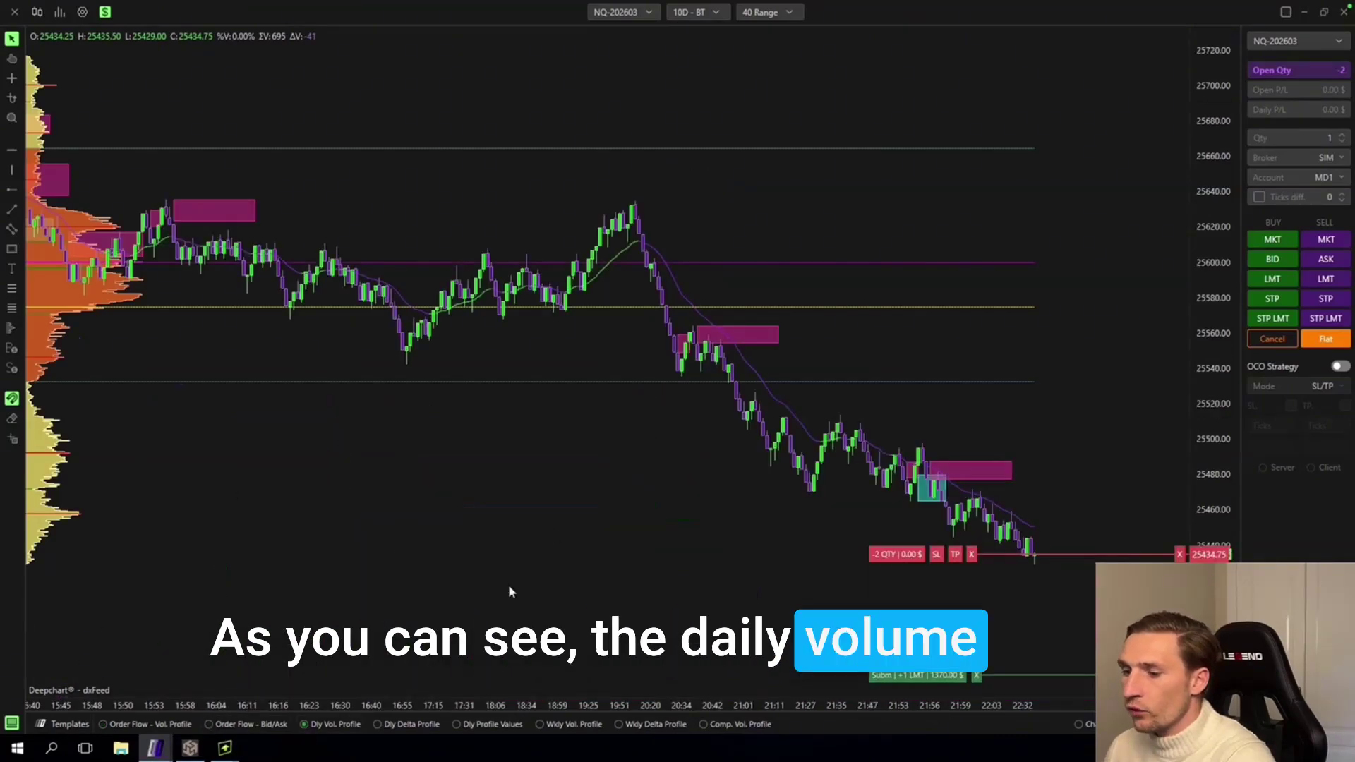
{"action": "left_click", "coordinate": [380, 724]}
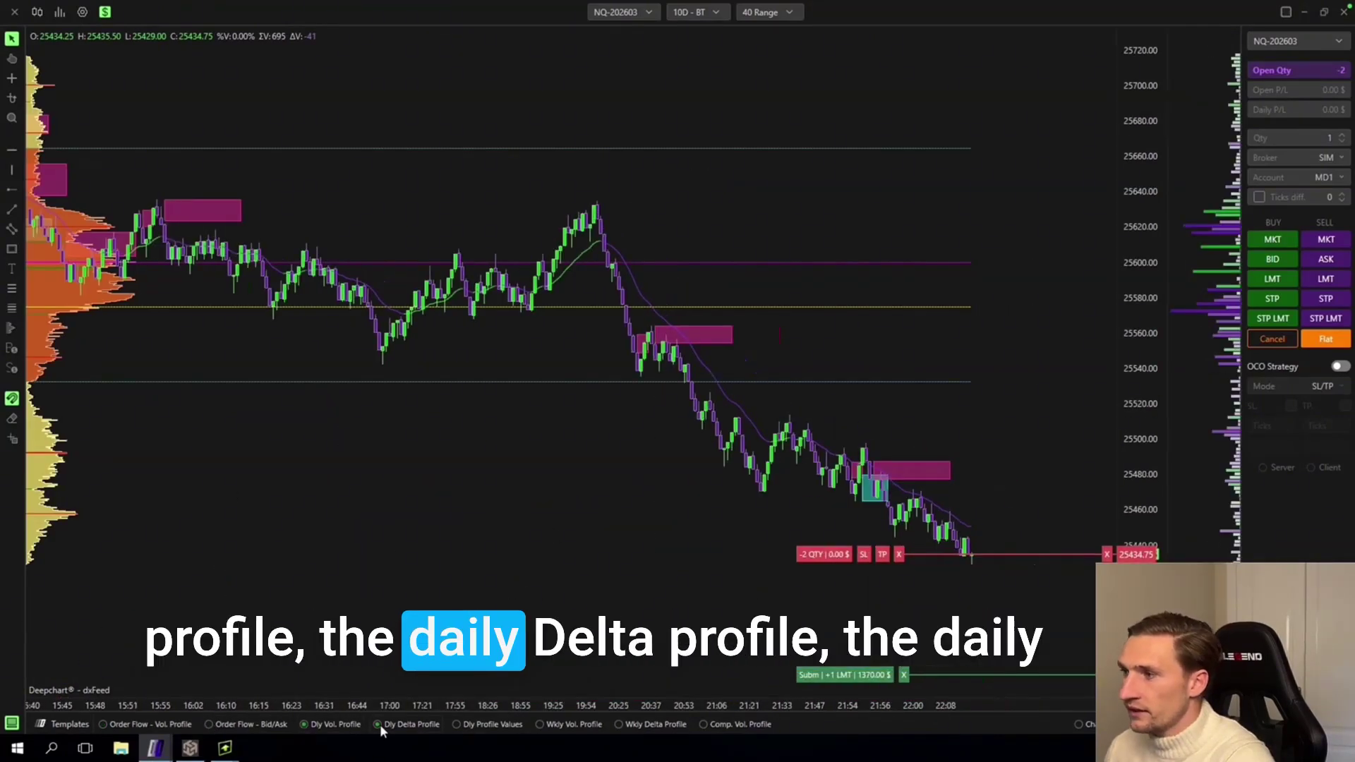
{"action": "left_click", "coordinate": [456, 724]}
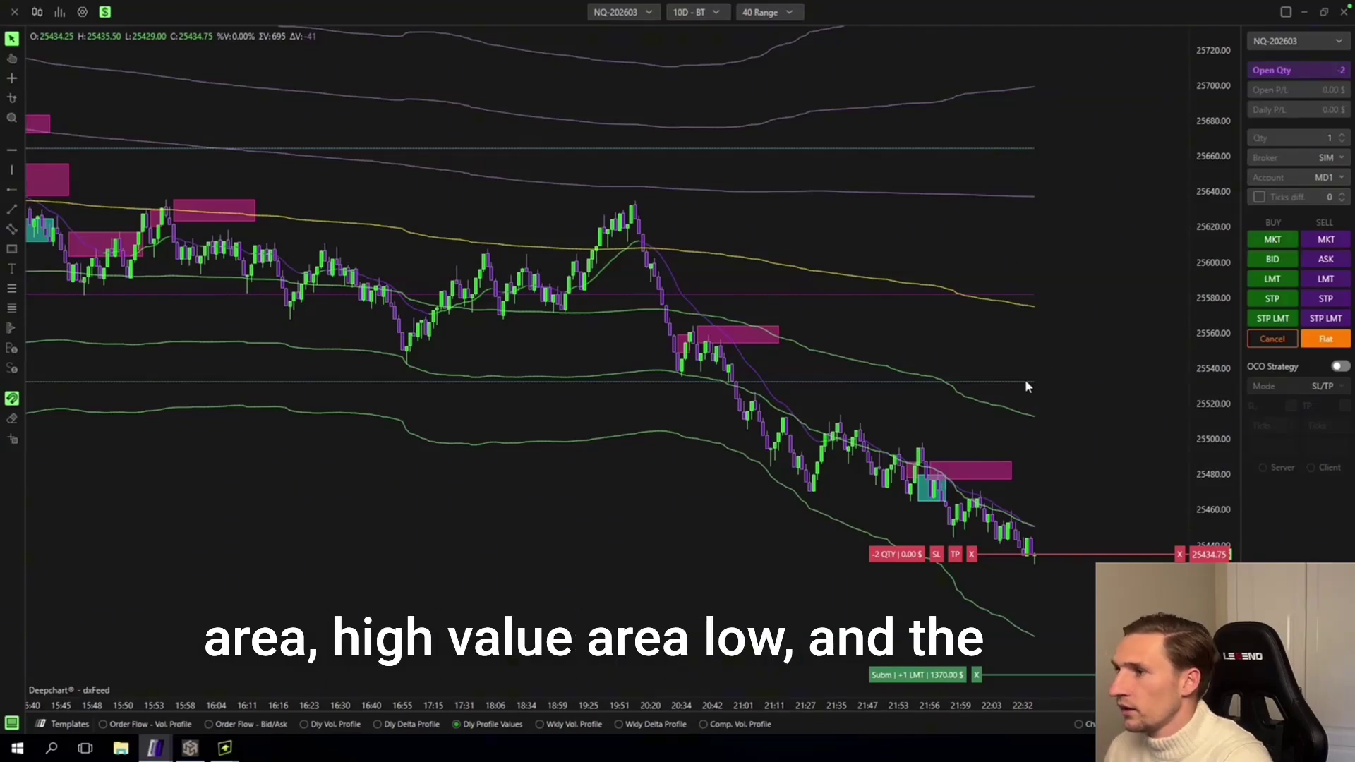
{"action": "left_click", "coordinate": [538, 723]}
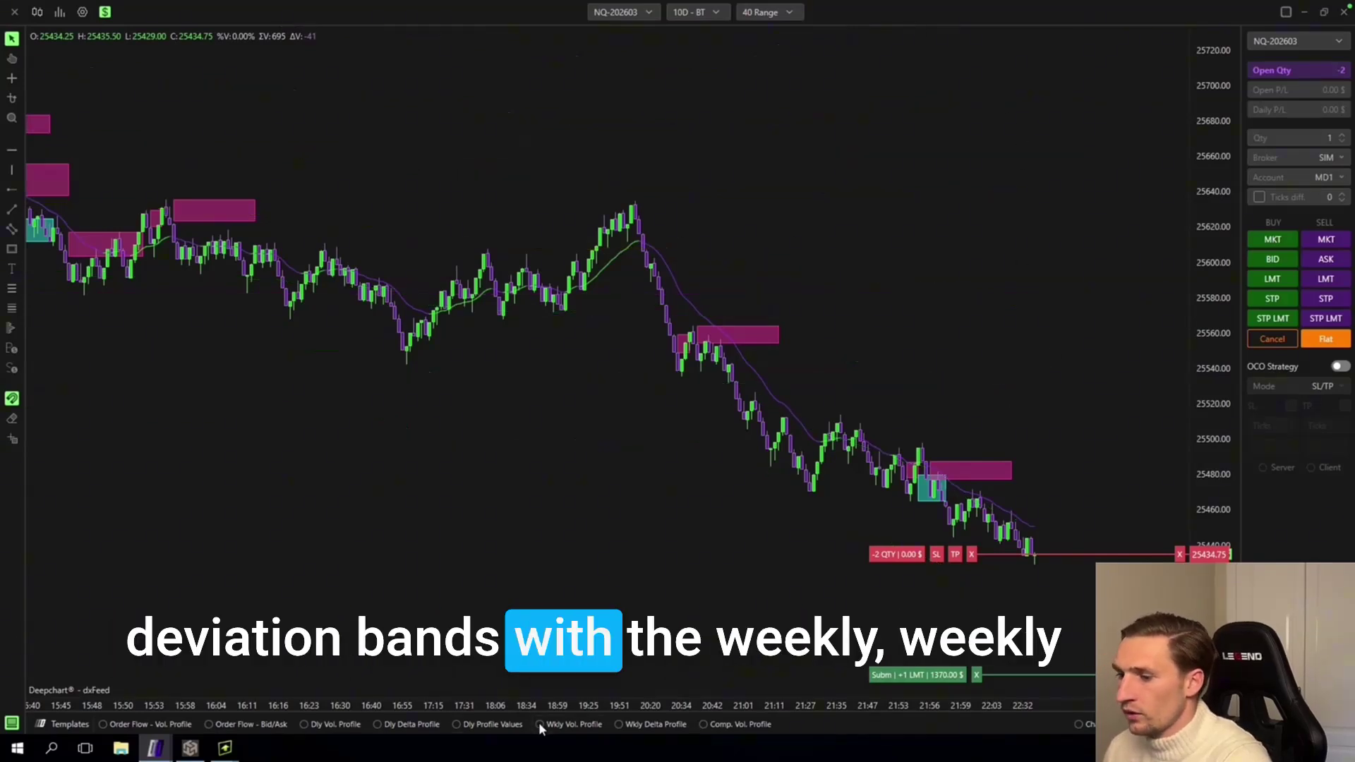
{"action": "left_click", "coordinate": [539, 724]}
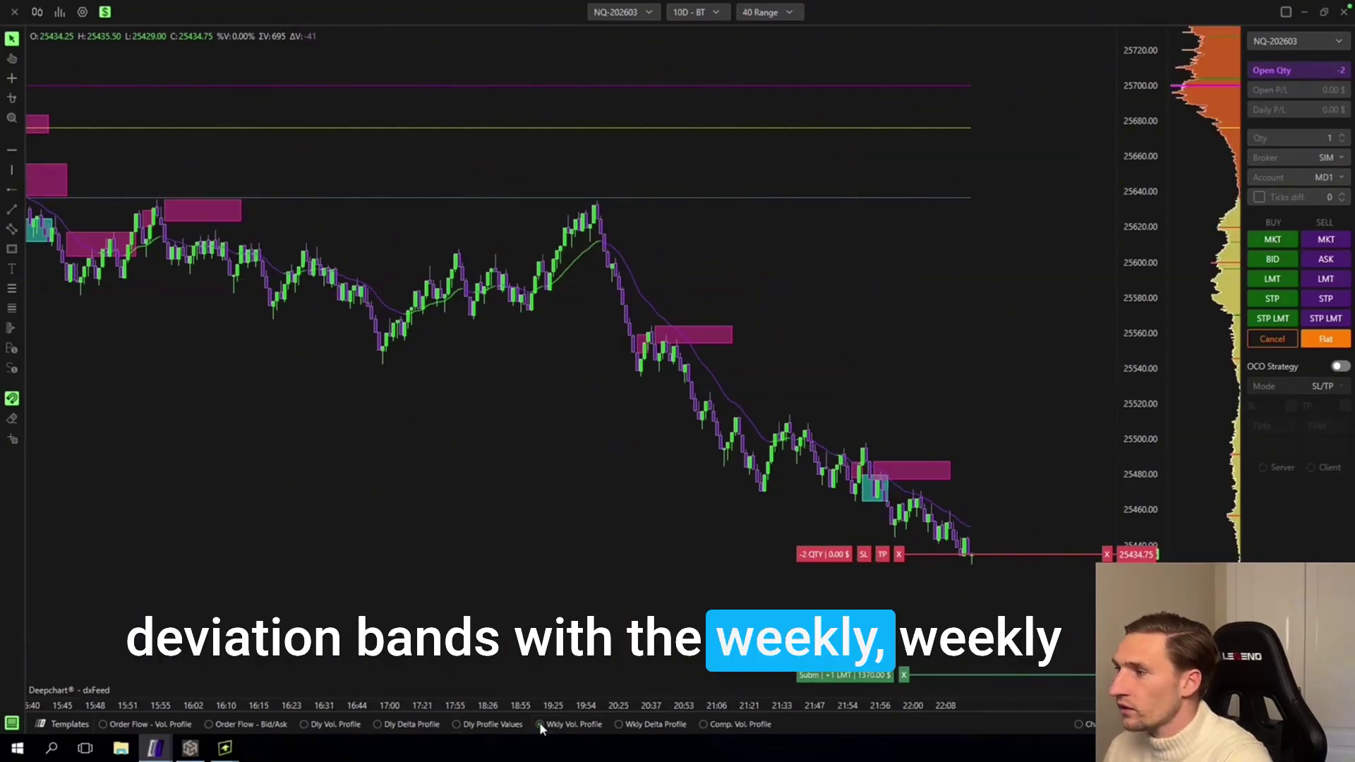
{"action": "left_click", "coordinate": [634, 722]}
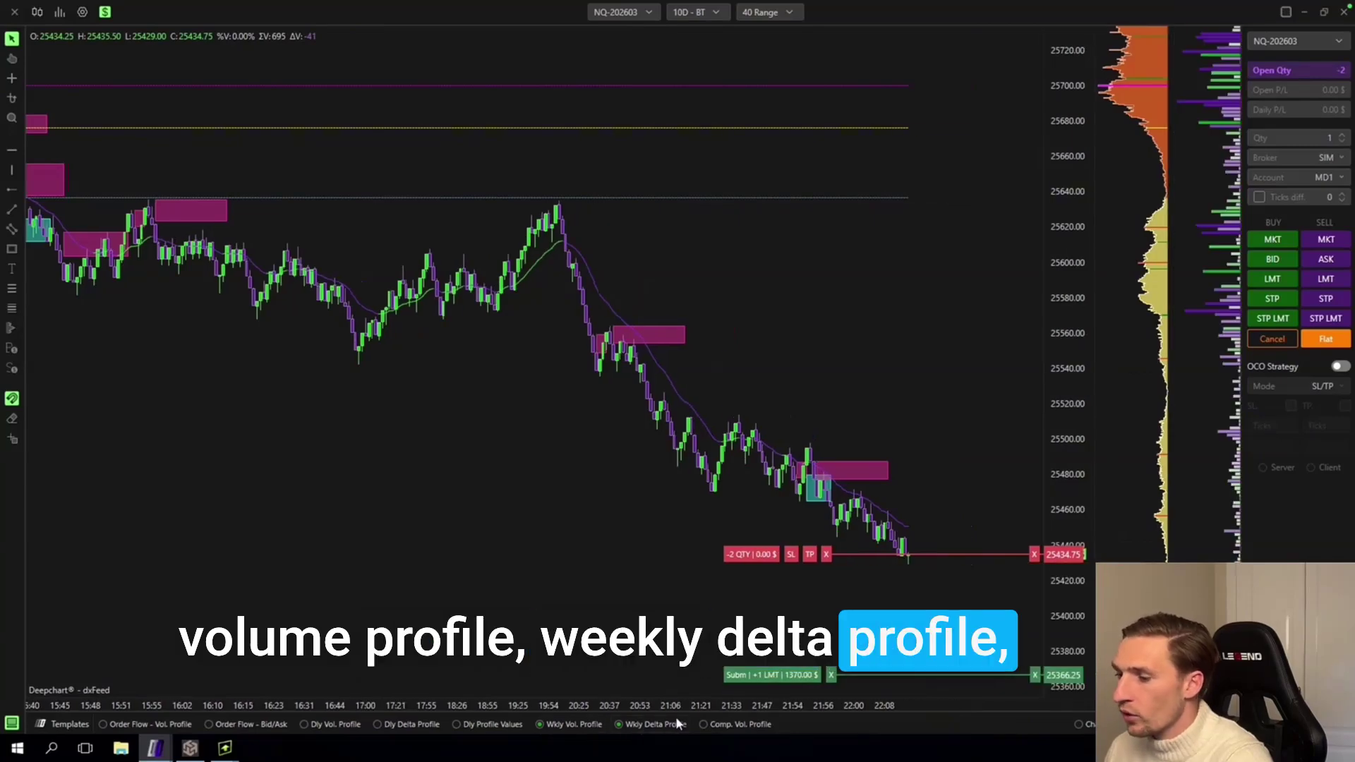
{"action": "left_click", "coordinate": [704, 723]}
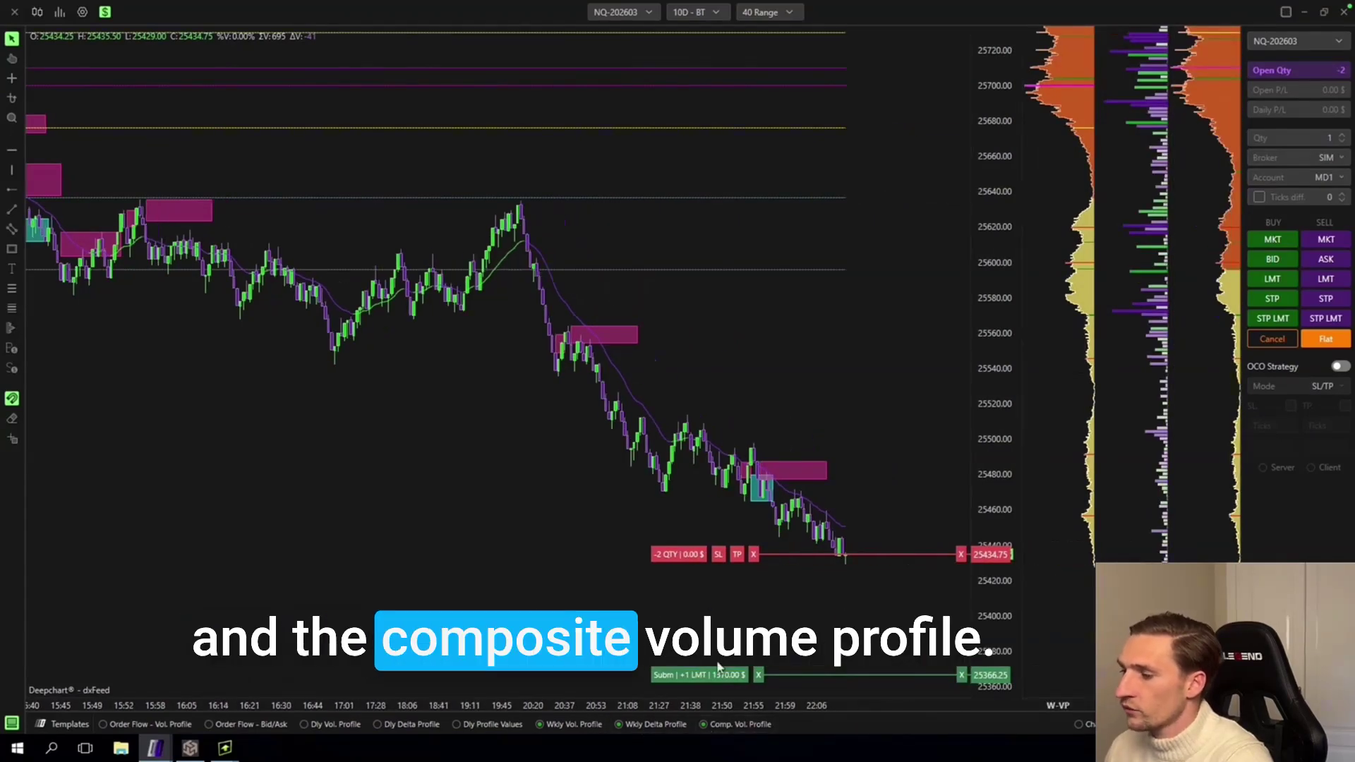